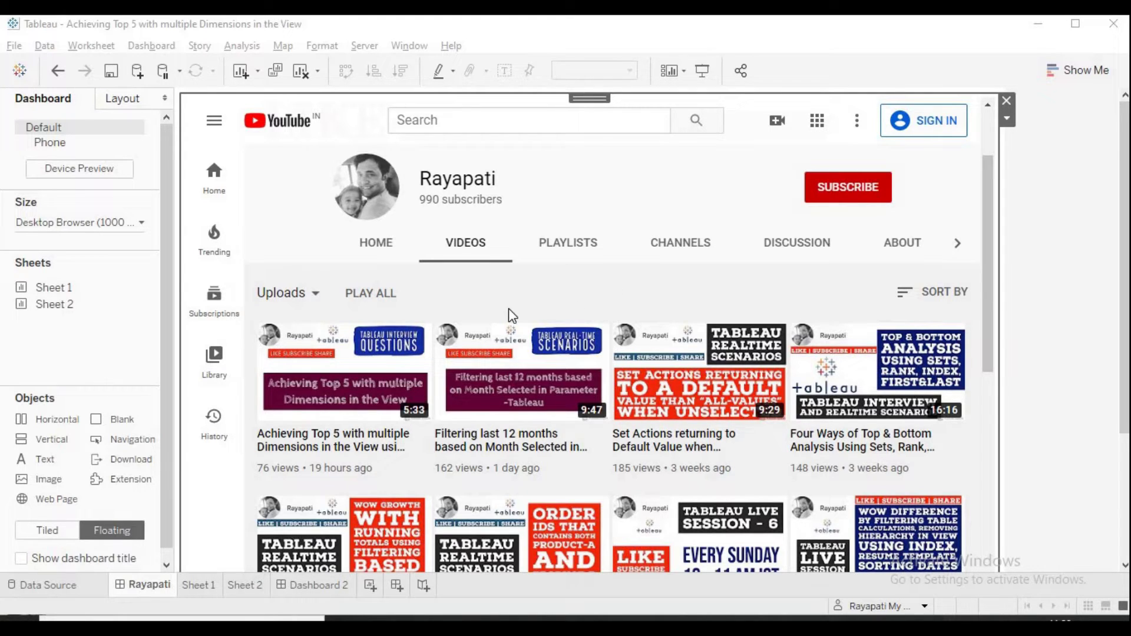
Switch to the Telegram chat, then bring the Tableau workbook back to the front
mouse_move(512, 333)
click(508, 618)
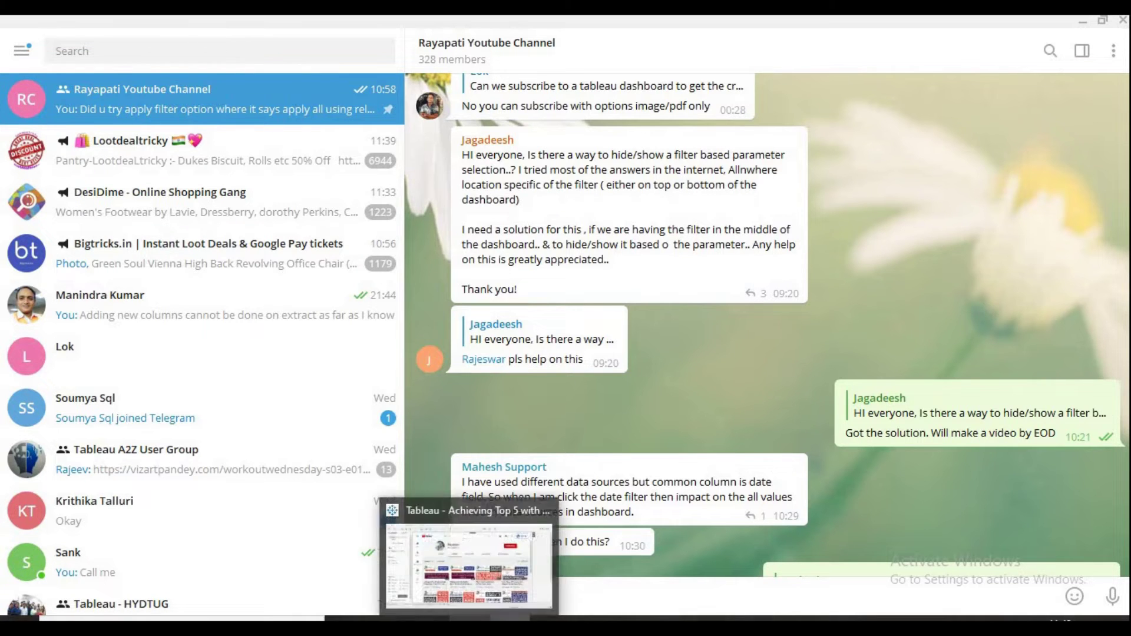
click(469, 619)
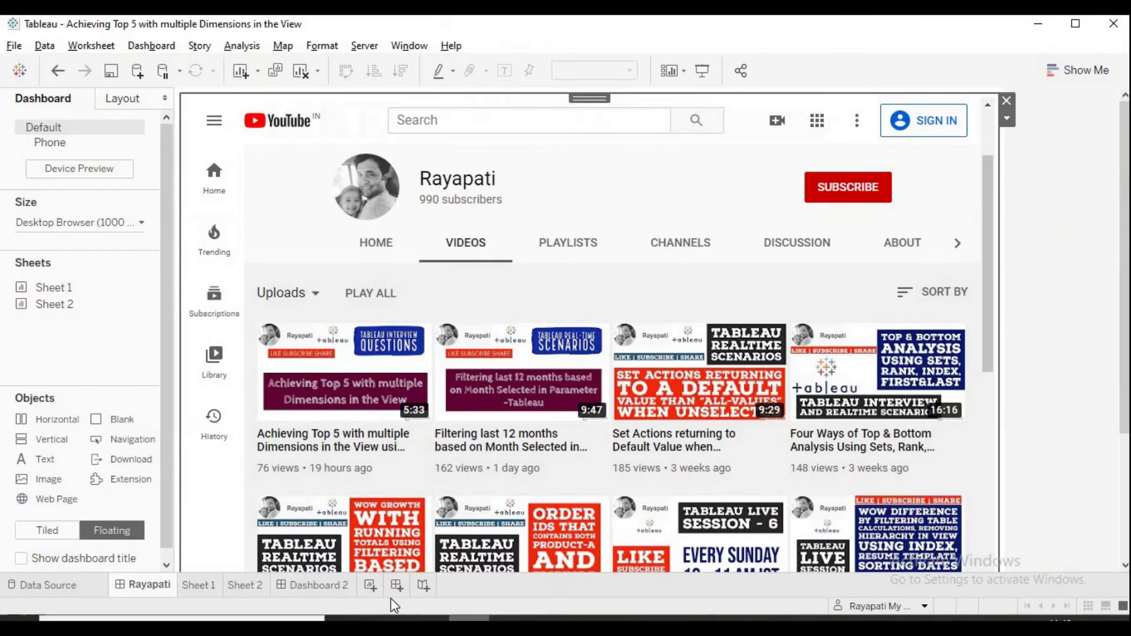
On Dashboard 2, set Filter Status to Hide Filter, then back to Show Filter
click(299, 586)
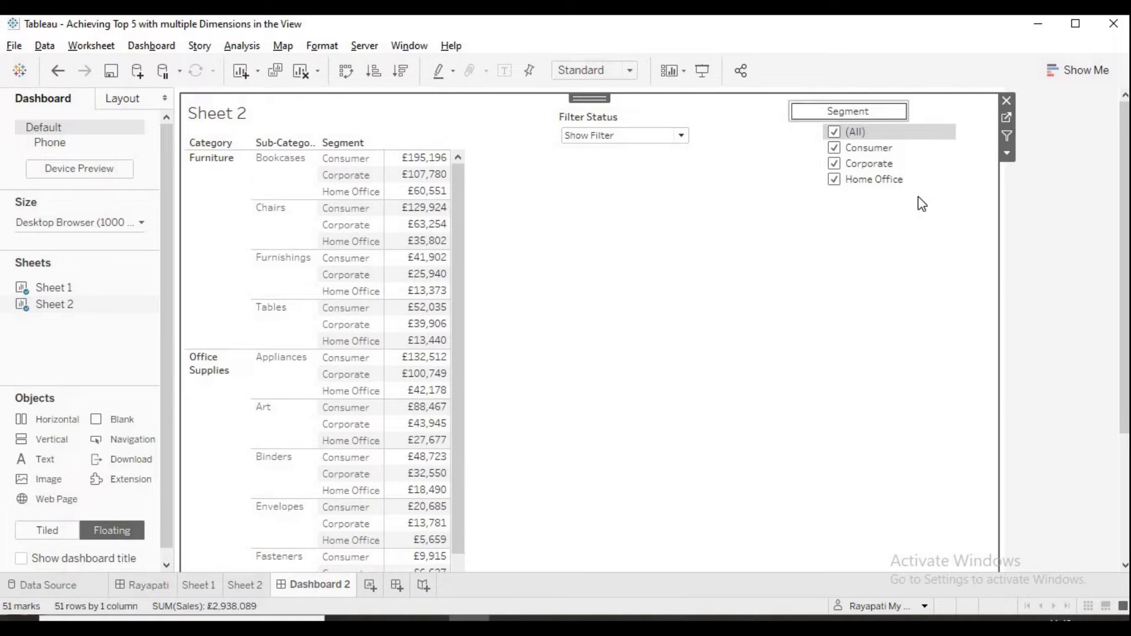
click(682, 137)
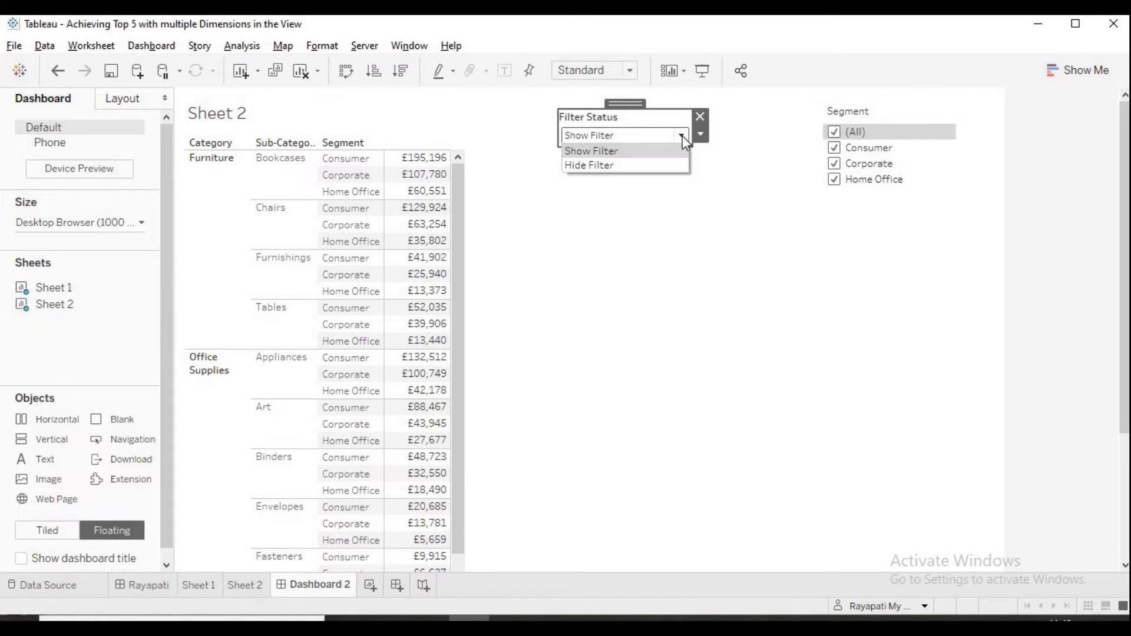
click(628, 163)
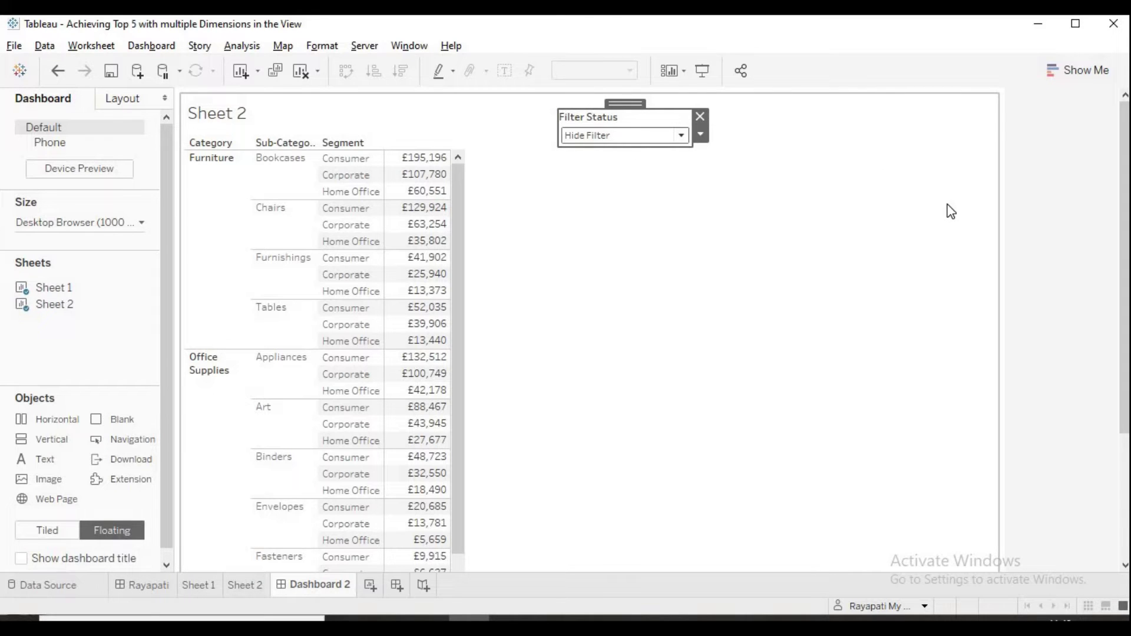
click(700, 134)
click(641, 139)
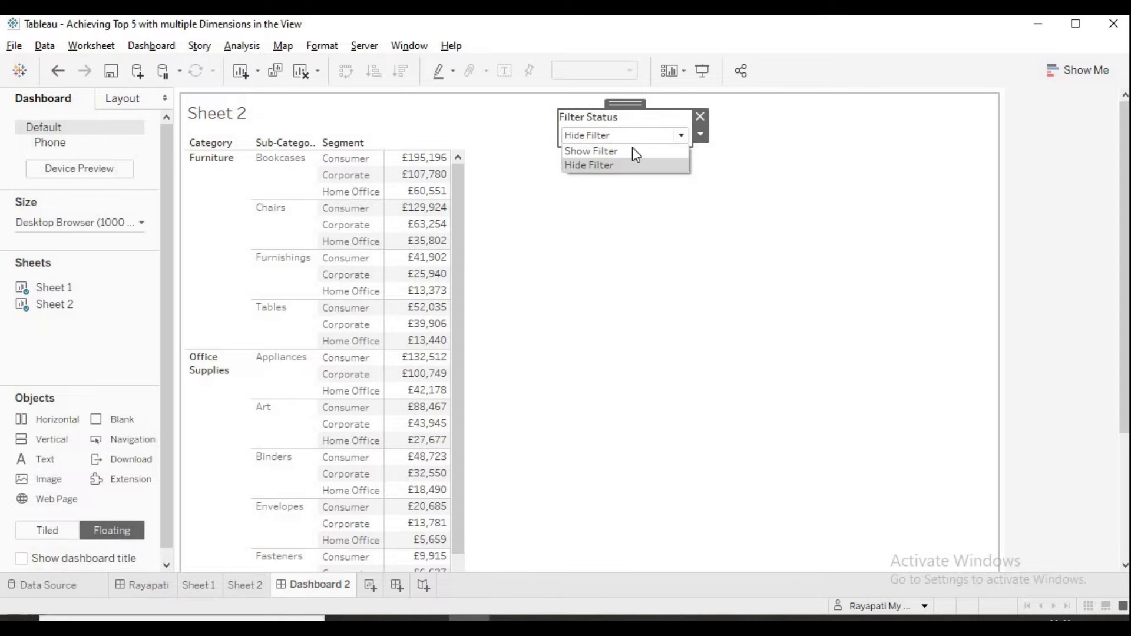
click(631, 152)
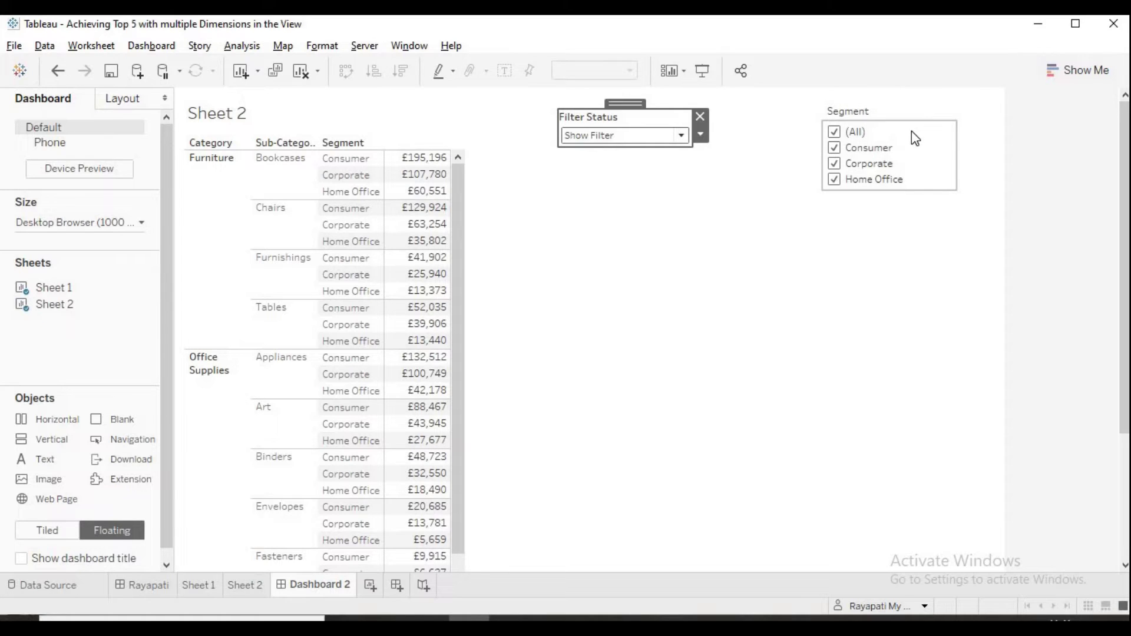
Check the Segment filter card, then add a new blank worksheet, Sheet 3
click(912, 134)
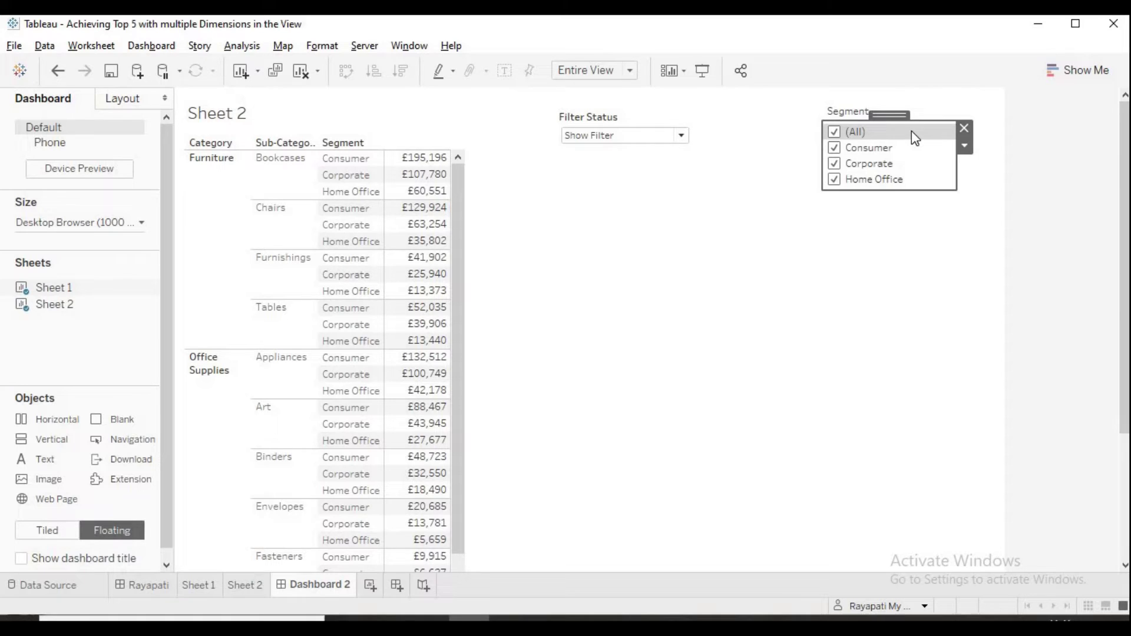
click(737, 285)
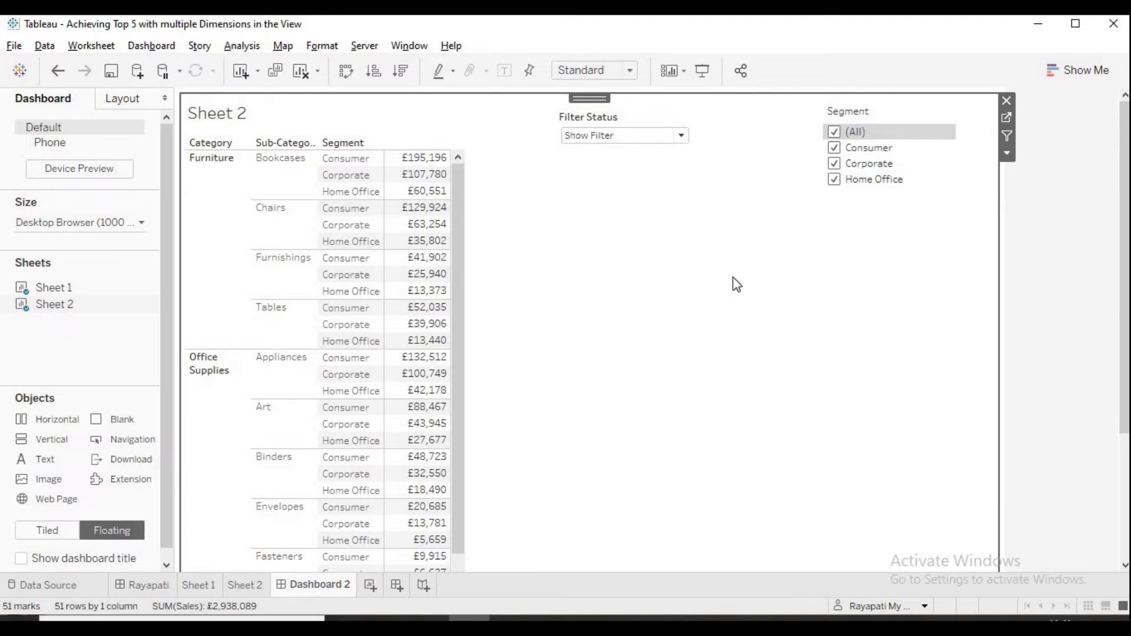
click(371, 586)
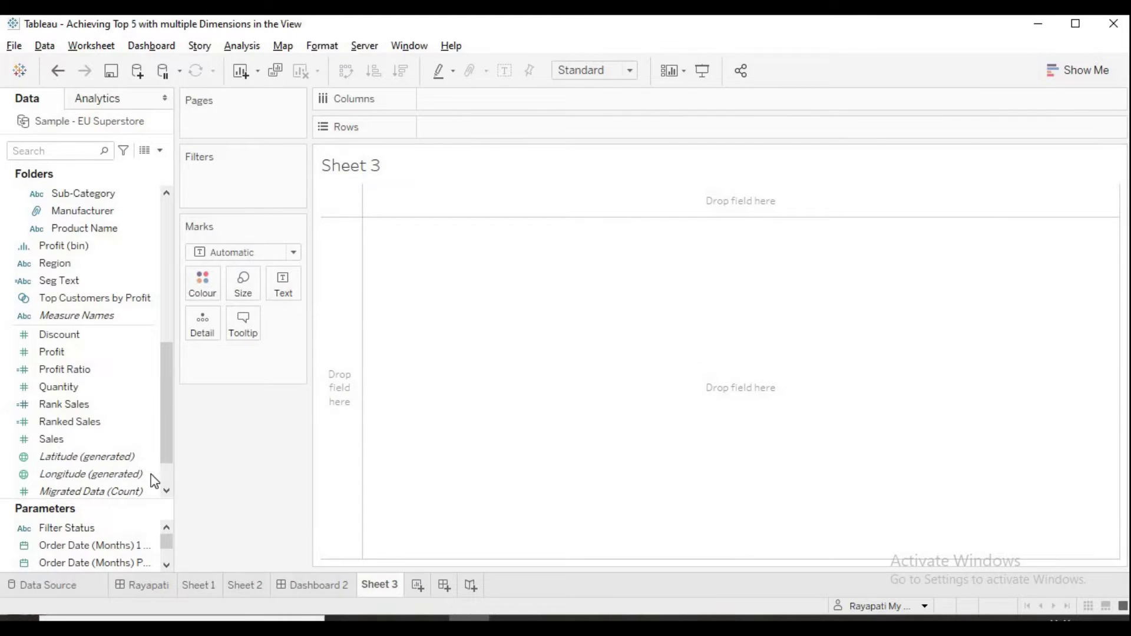
Review the Filter Status parameter settings unchanged, then show its control on Sheet 3
click(67, 530)
right_click(66, 530)
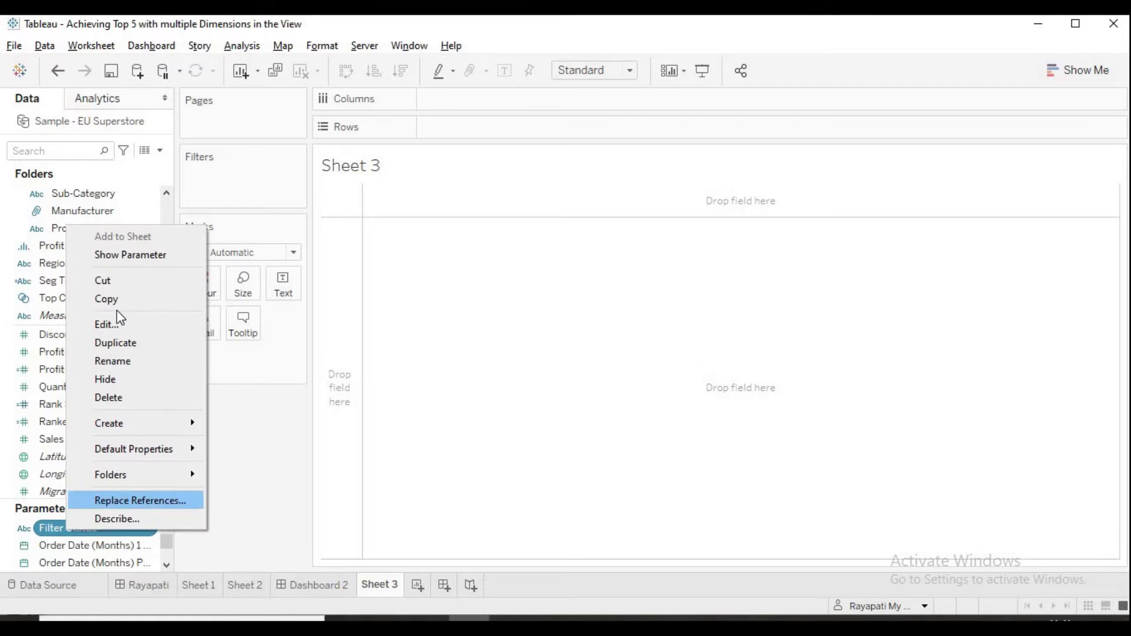
click(111, 324)
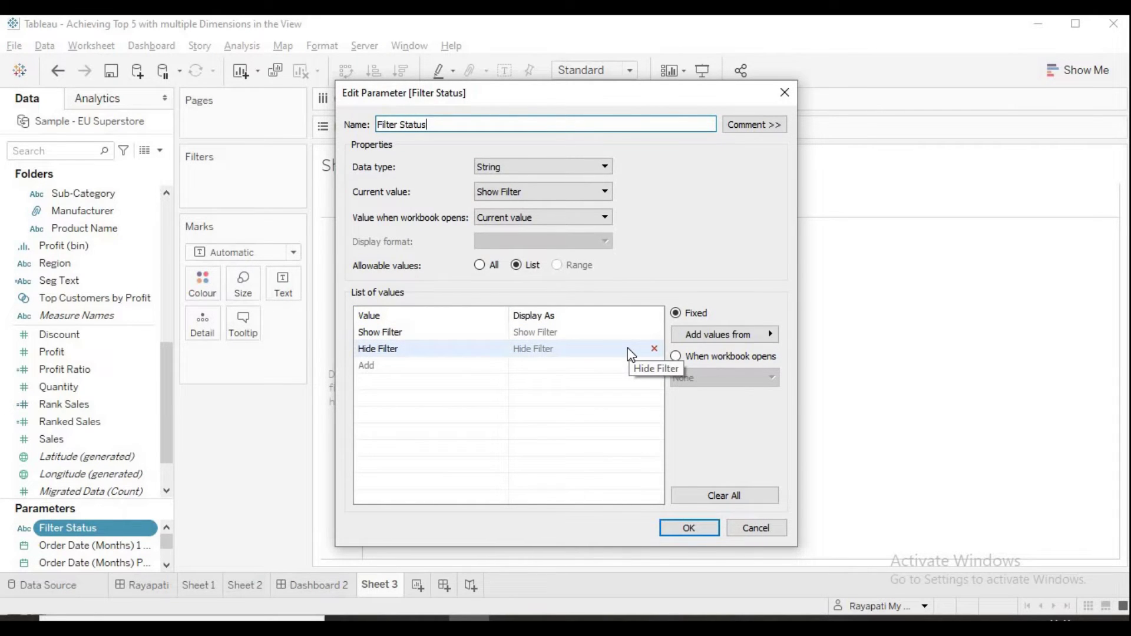
click(693, 529)
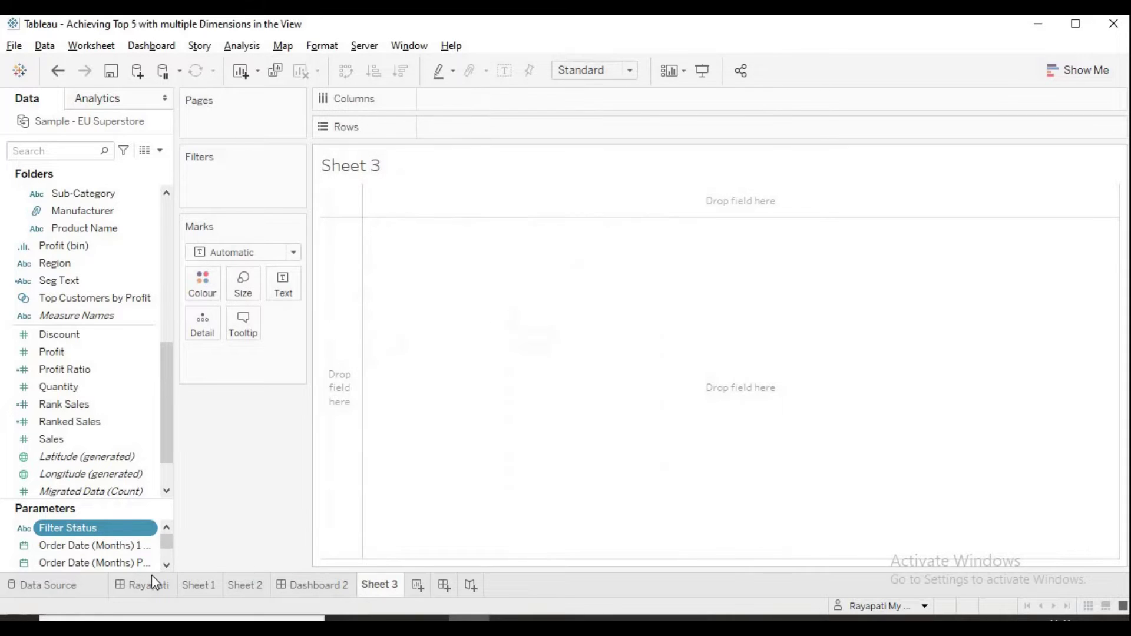
right_click(101, 529)
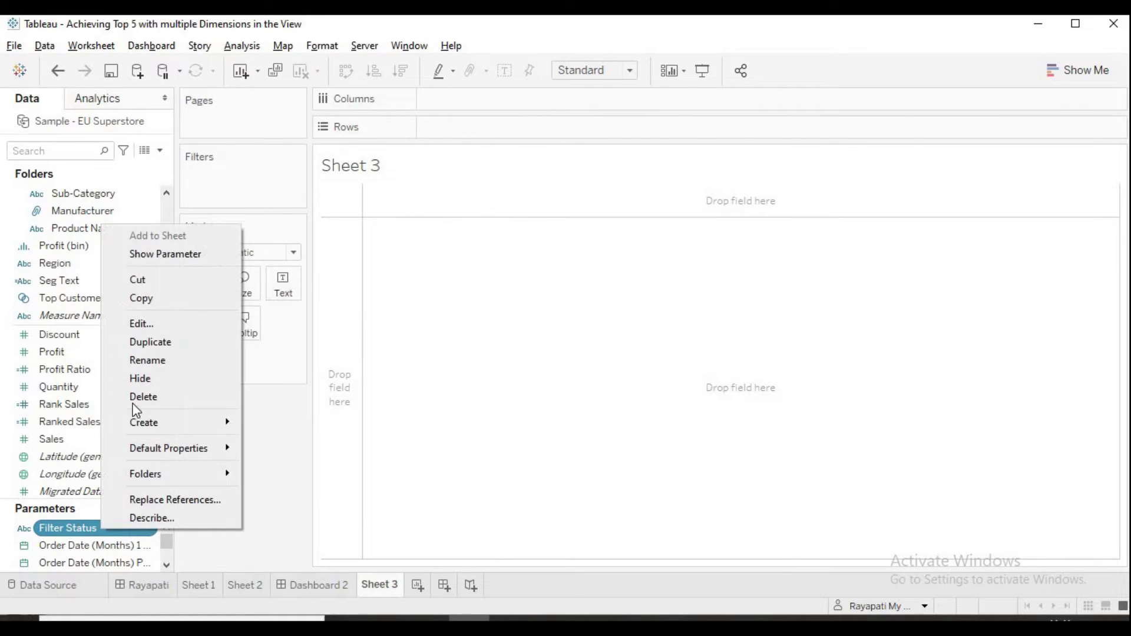
click(137, 259)
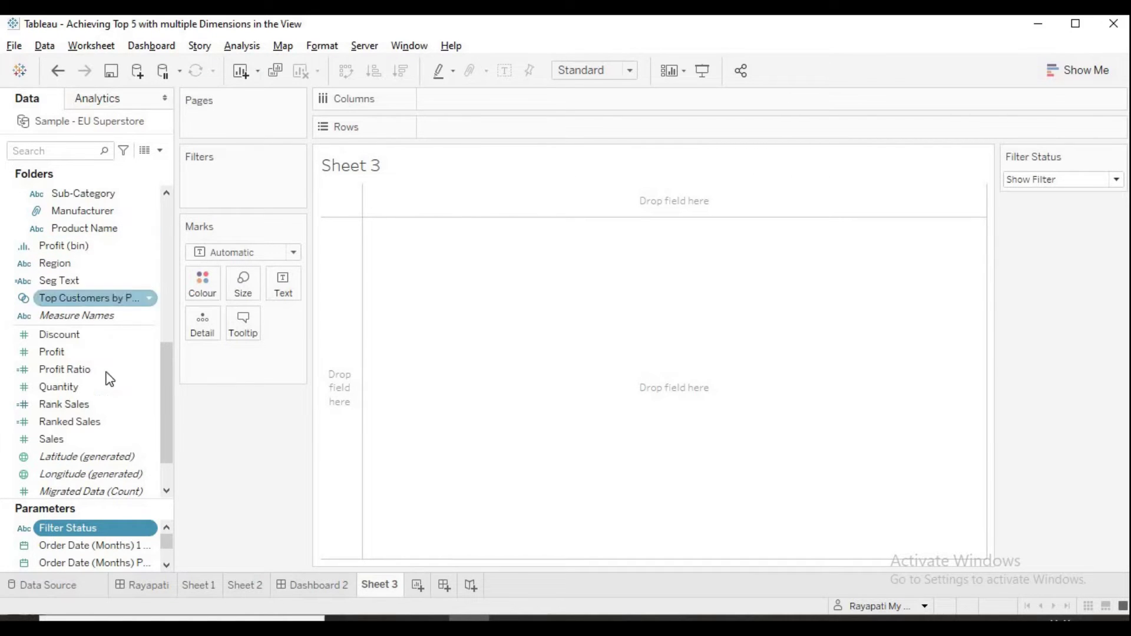
Add Segment to Sheet 3's Filters shelf
scroll(168, 247, up, 3)
scroll(168, 236, up, 3)
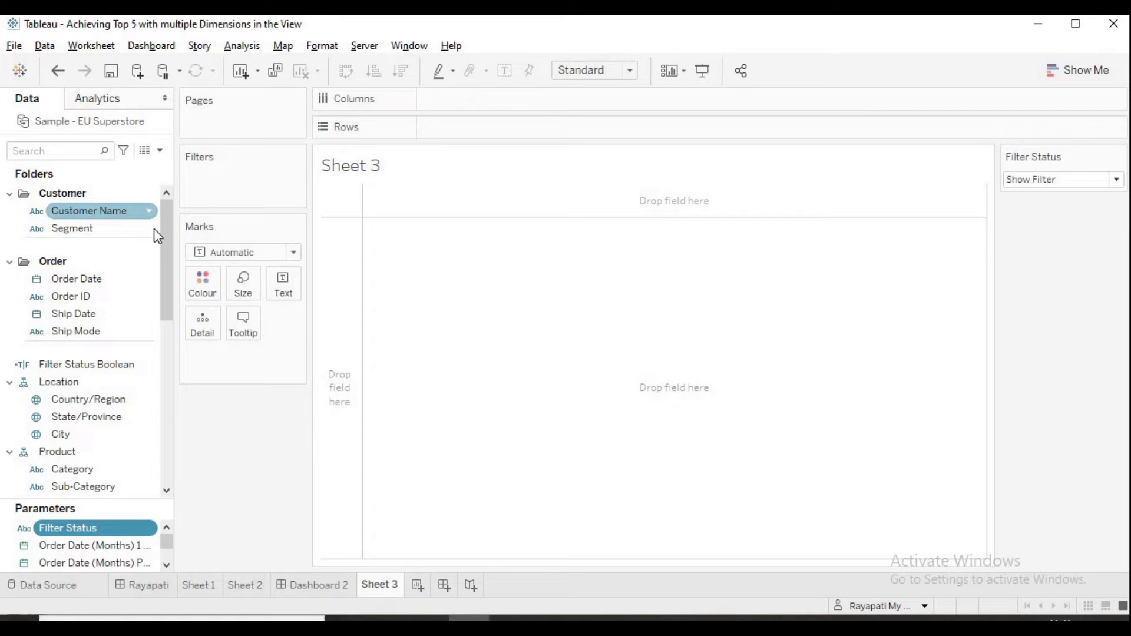
drag(84, 235, 224, 184)
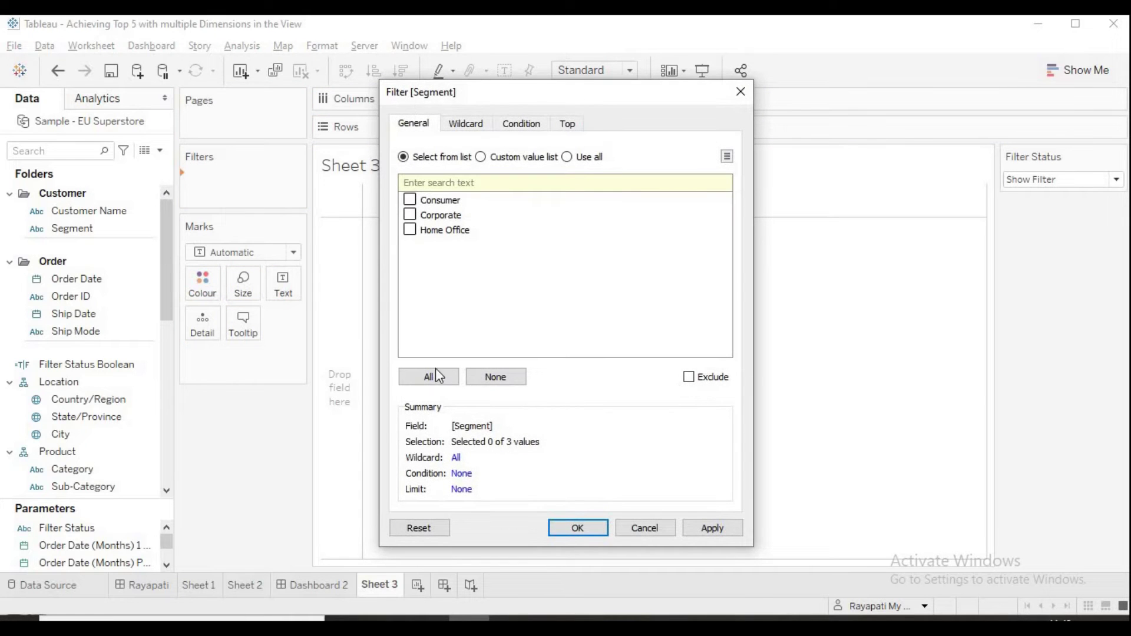
Keep all three Segment values in the filter and show the Segment filter card
click(429, 375)
click(584, 528)
click(296, 182)
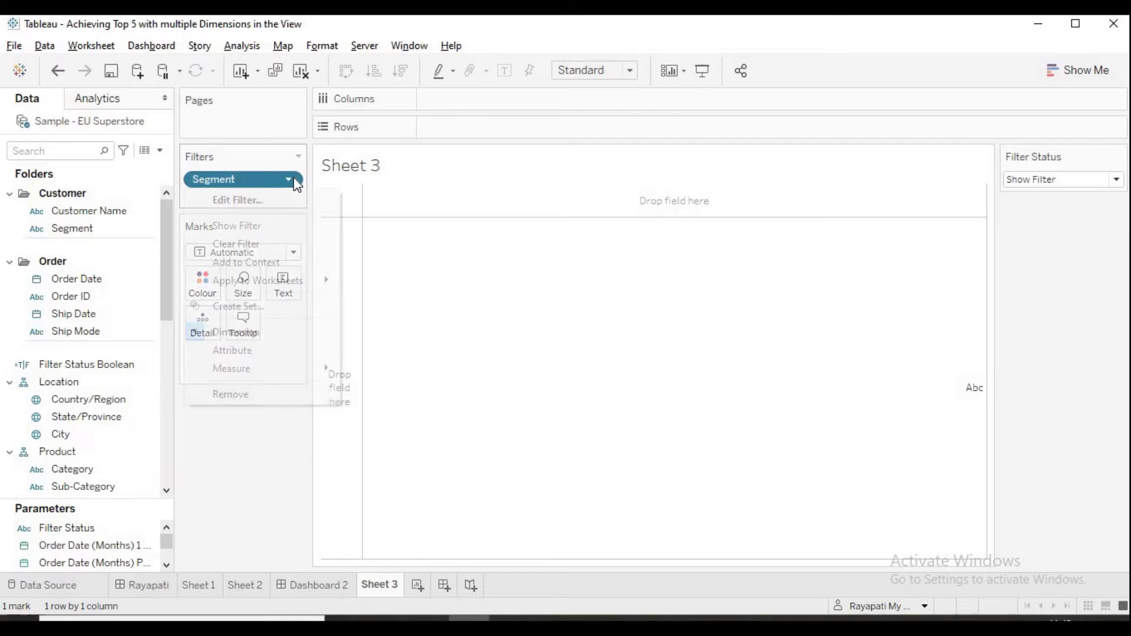
click(231, 225)
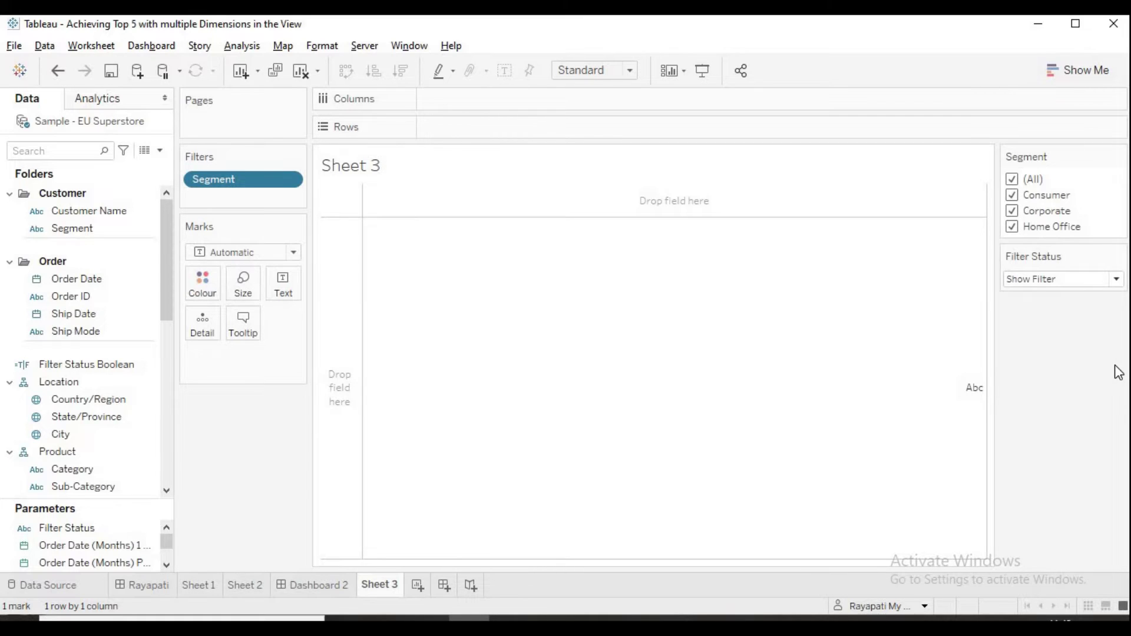
Toggle Filter Status Hide/Show and limit the Segment card to relevant values
click(1118, 281)
click(1070, 310)
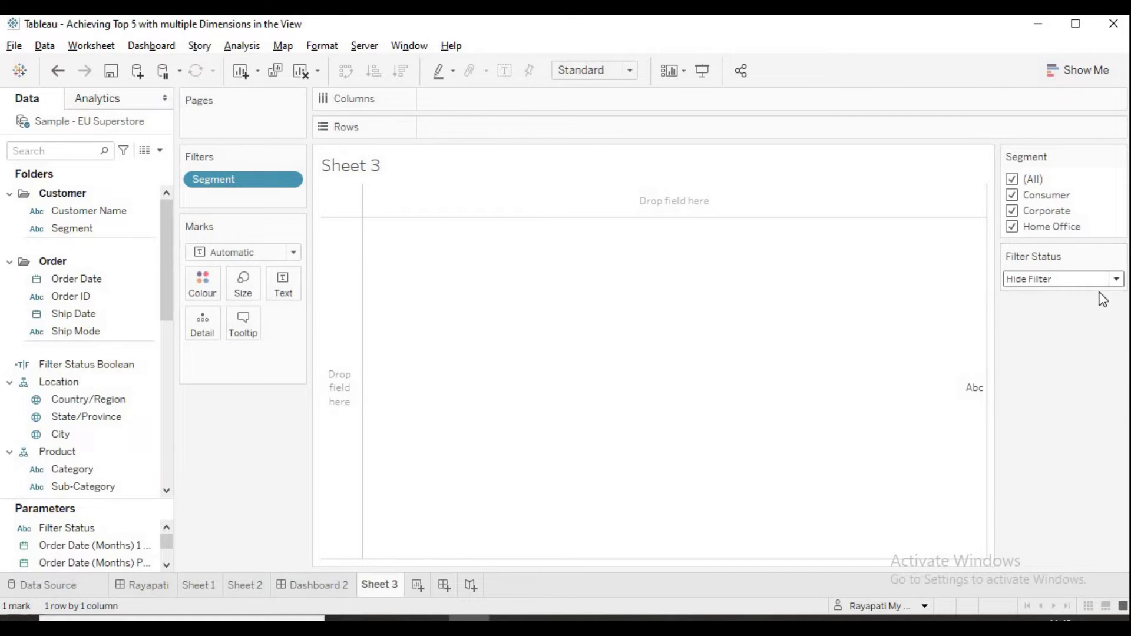
click(1113, 285)
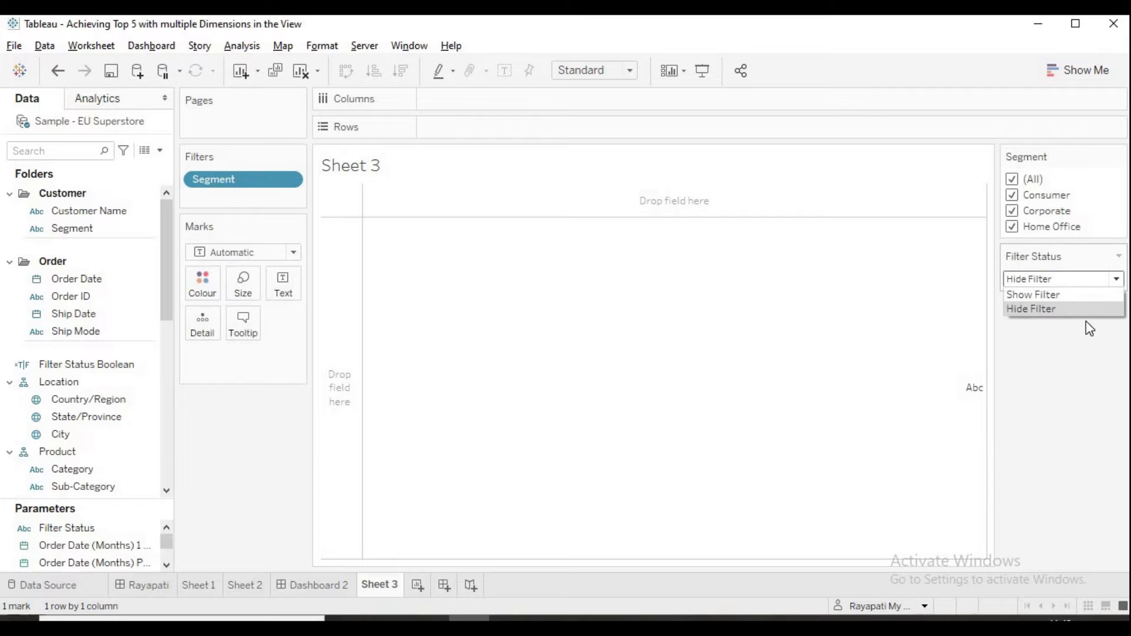
click(1061, 296)
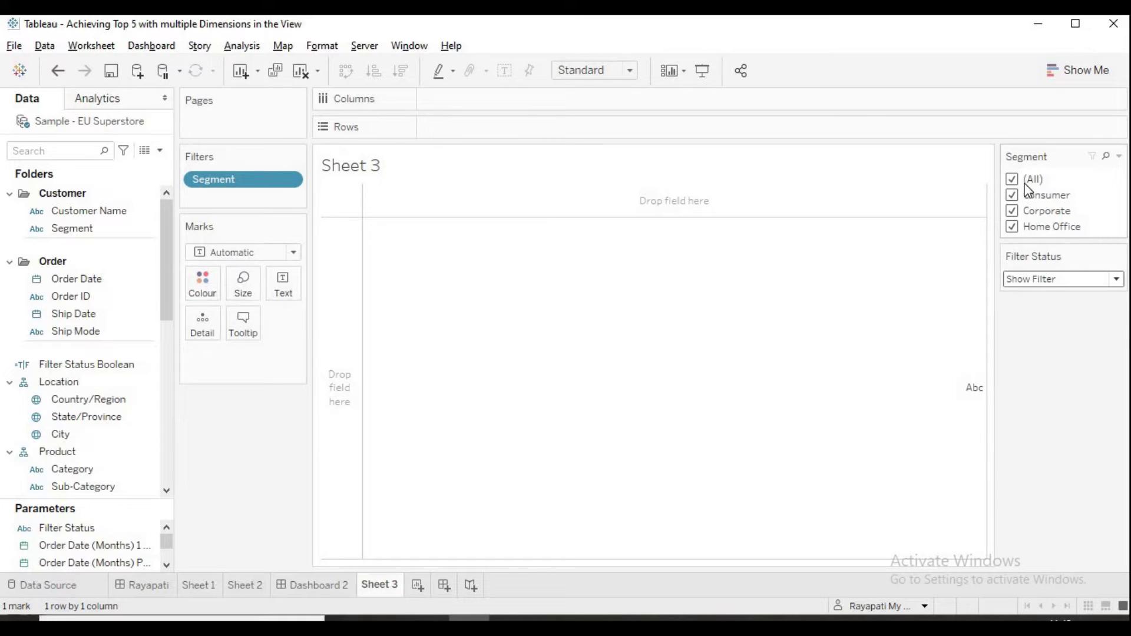
click(1119, 157)
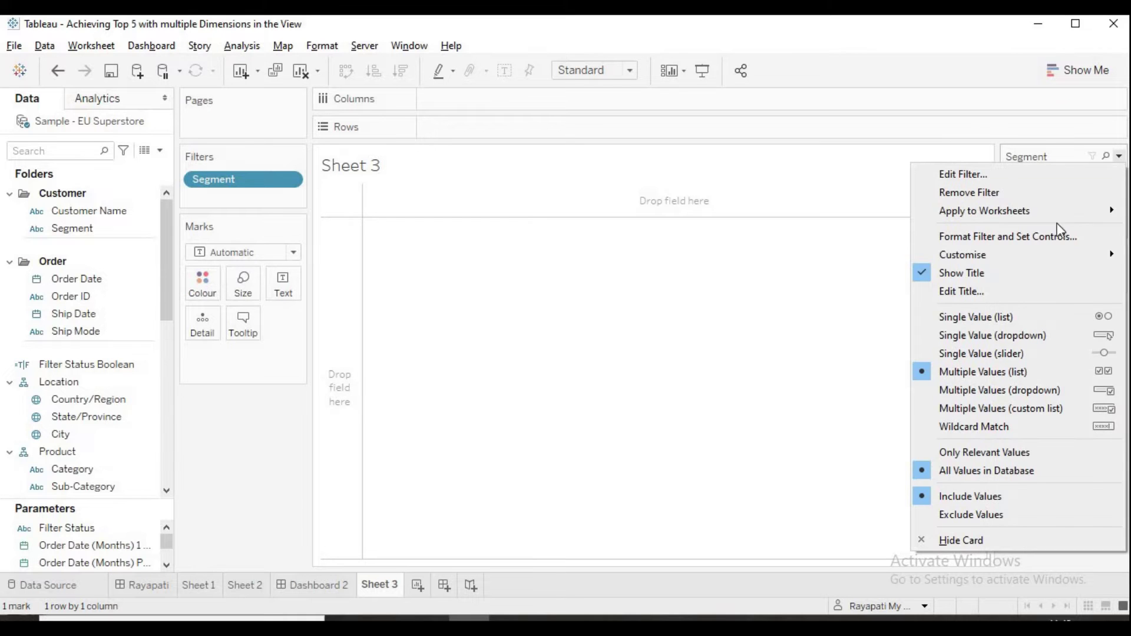
click(976, 458)
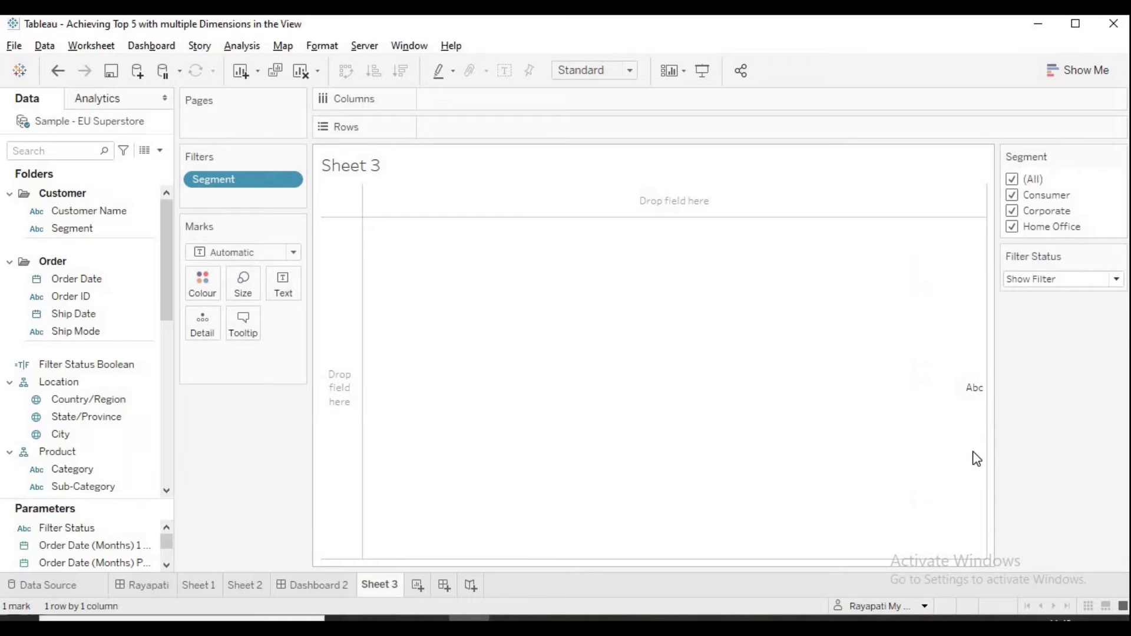
Set Filter Status to Hide Filter and leave it there
click(1120, 280)
click(1081, 308)
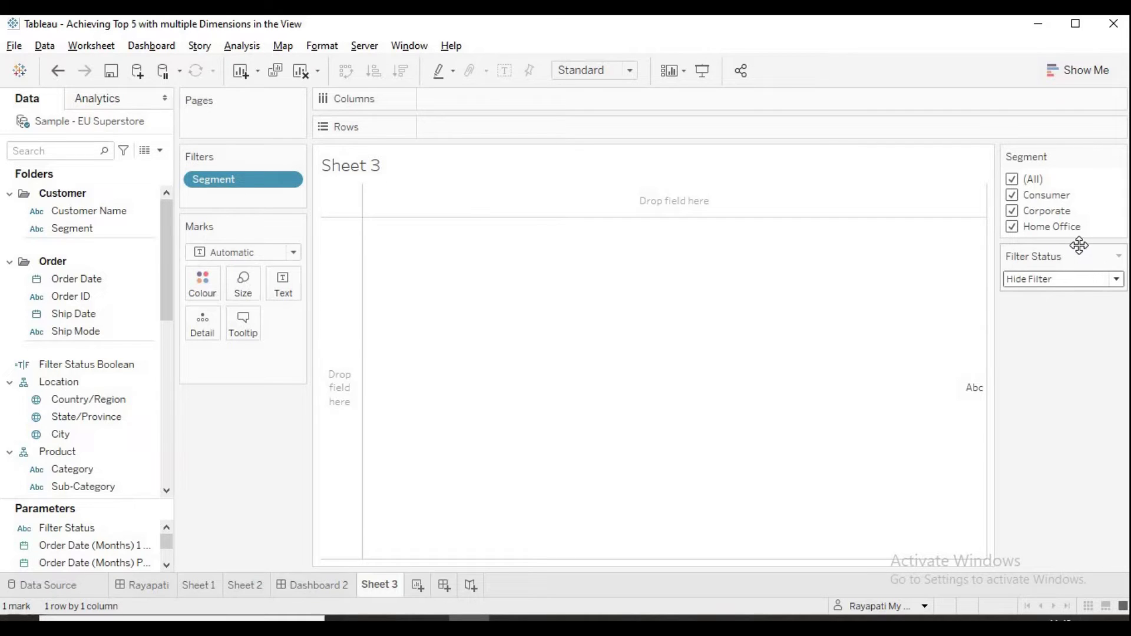
click(1117, 280)
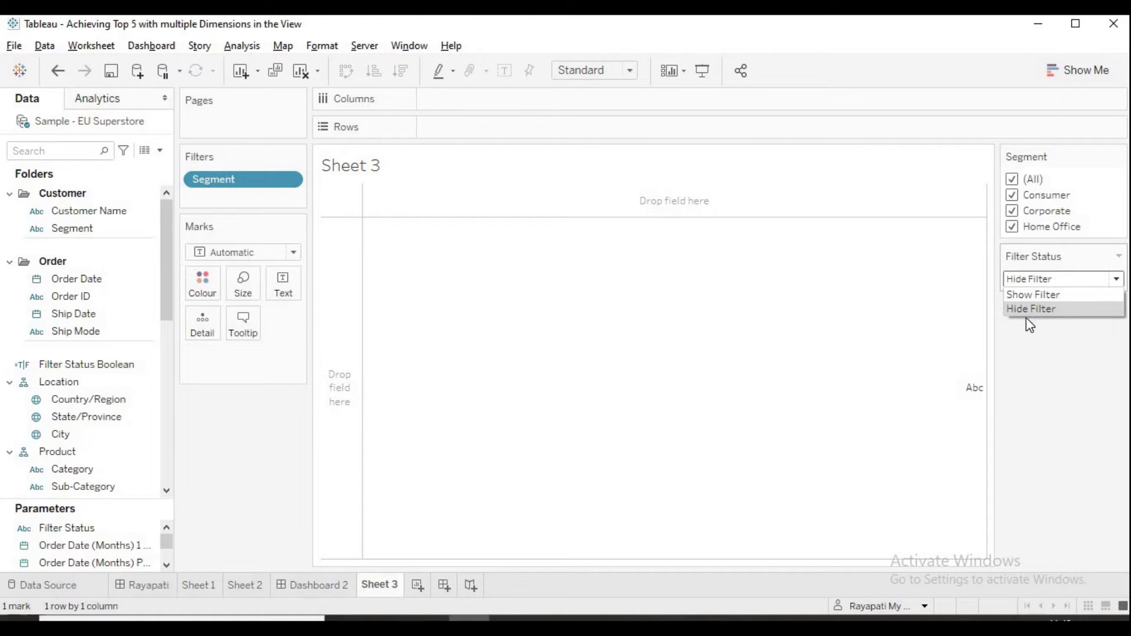
click(1036, 389)
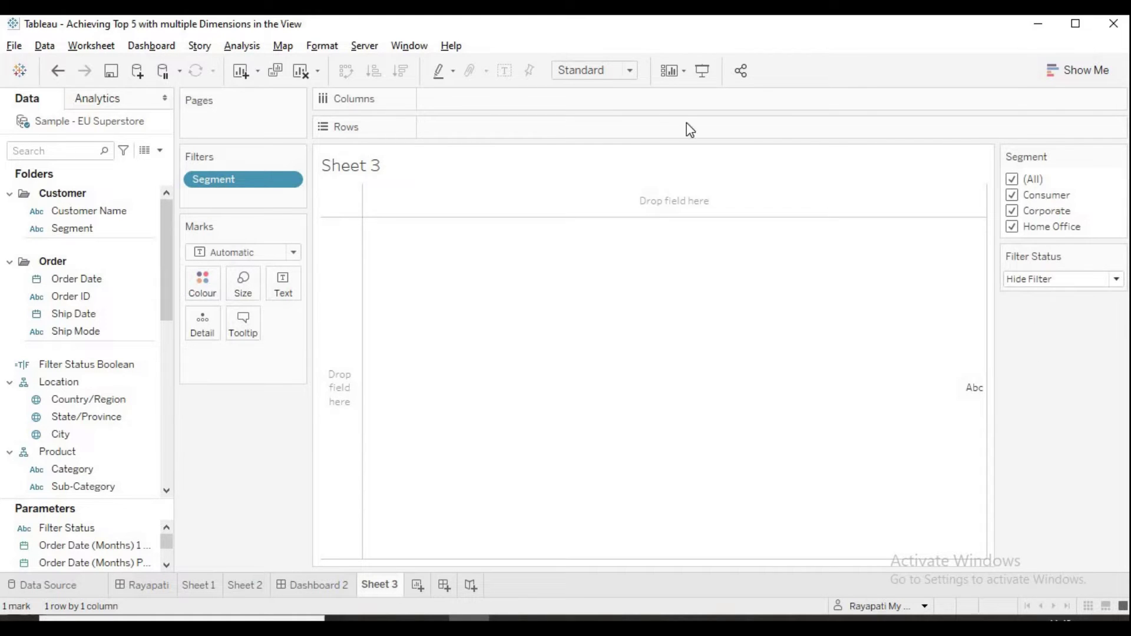
click(243, 47)
Write a new calculation: IF [Filter Status] = "Show Filter" THEN TRUE ELSE FALSE END
mouse_move(311, 191)
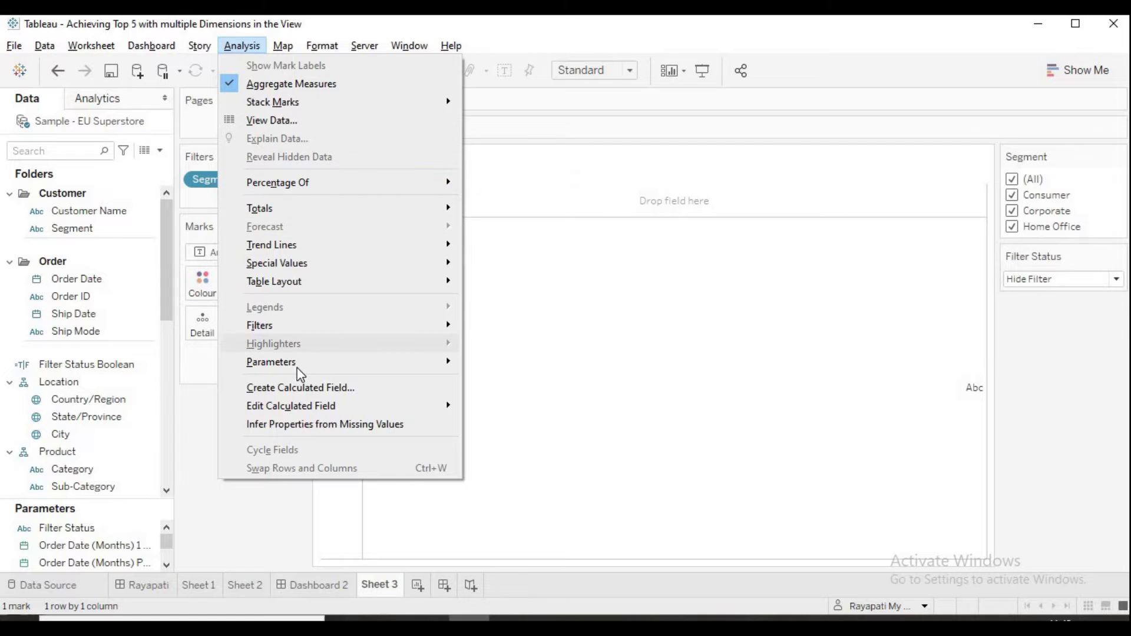
click(320, 383)
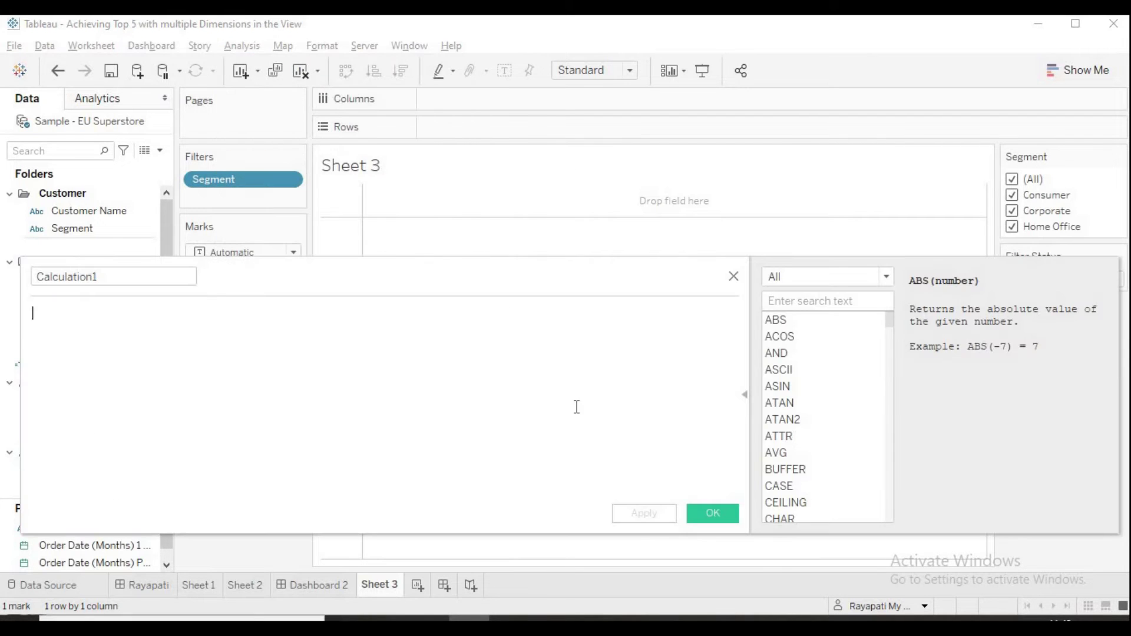
text(IF Filte)
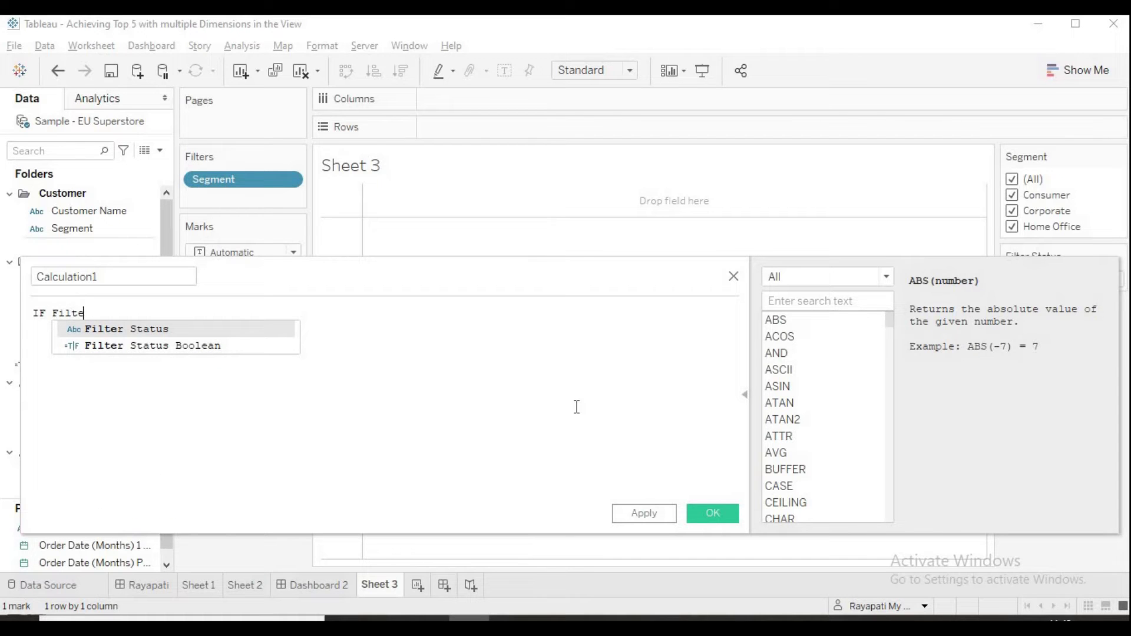
key(Return)
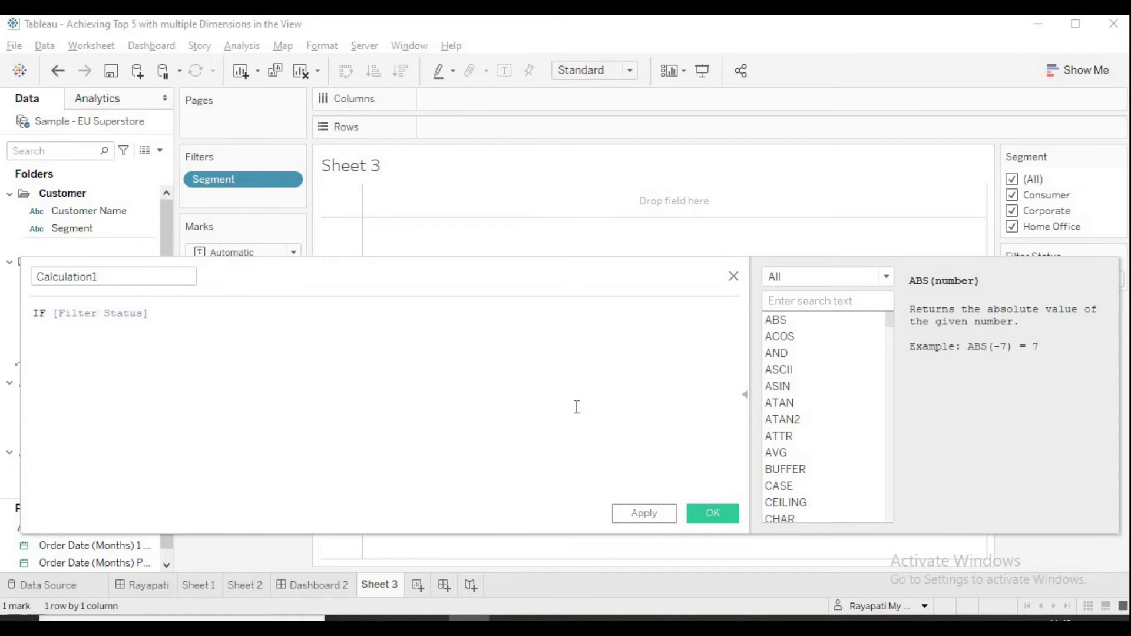
text(= "Sho)
text(" Then TRUE)
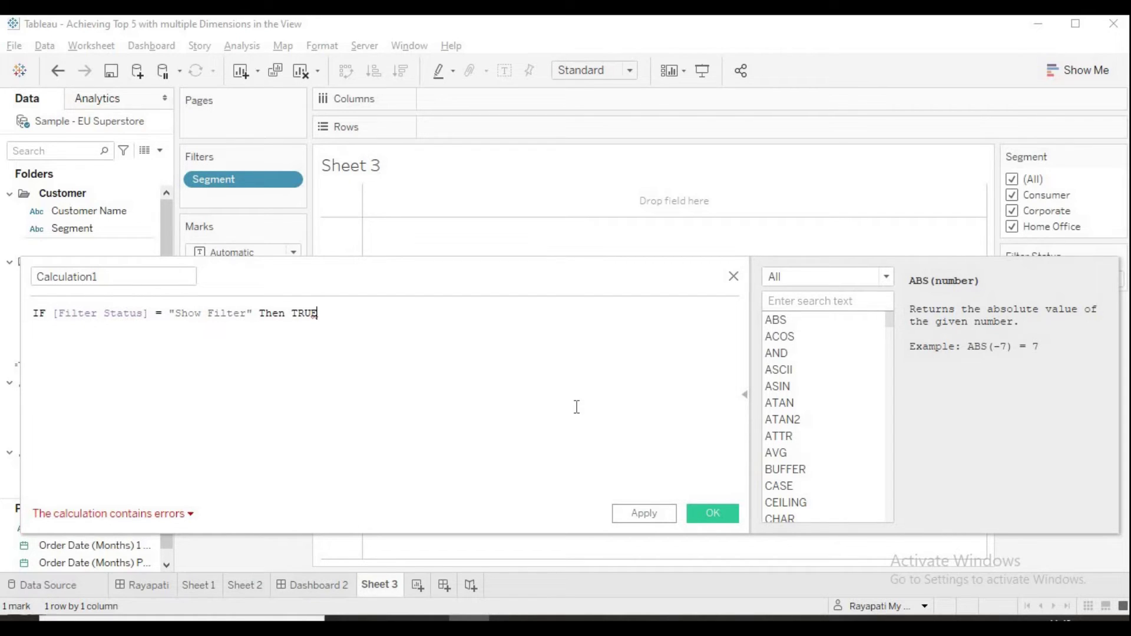
key(Return)
text(ELSE FALSE)
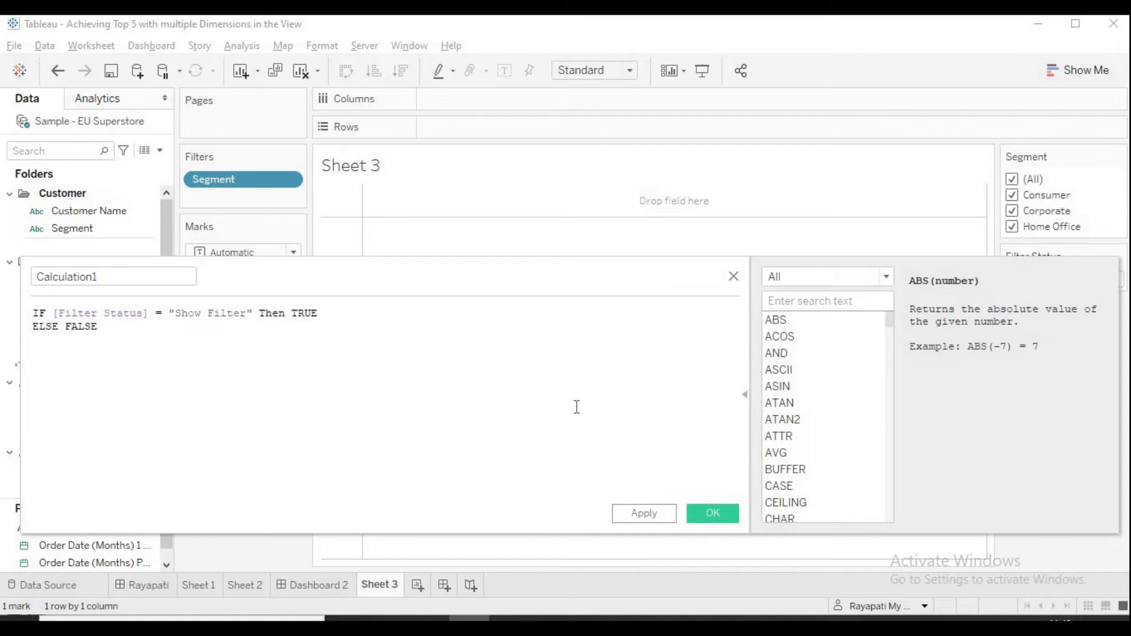
key(Return)
text(END)
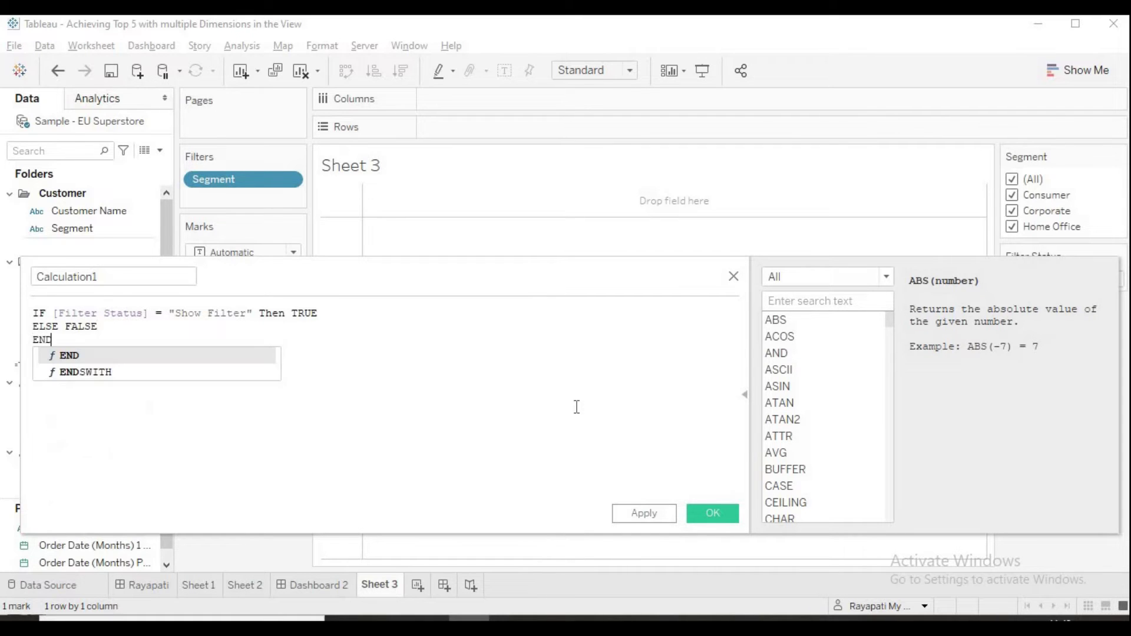
Name the calculation FIlter Boolean, save it, and drag it onto Sheet 3's Filters shelf
double_click(111, 276)
text(F)
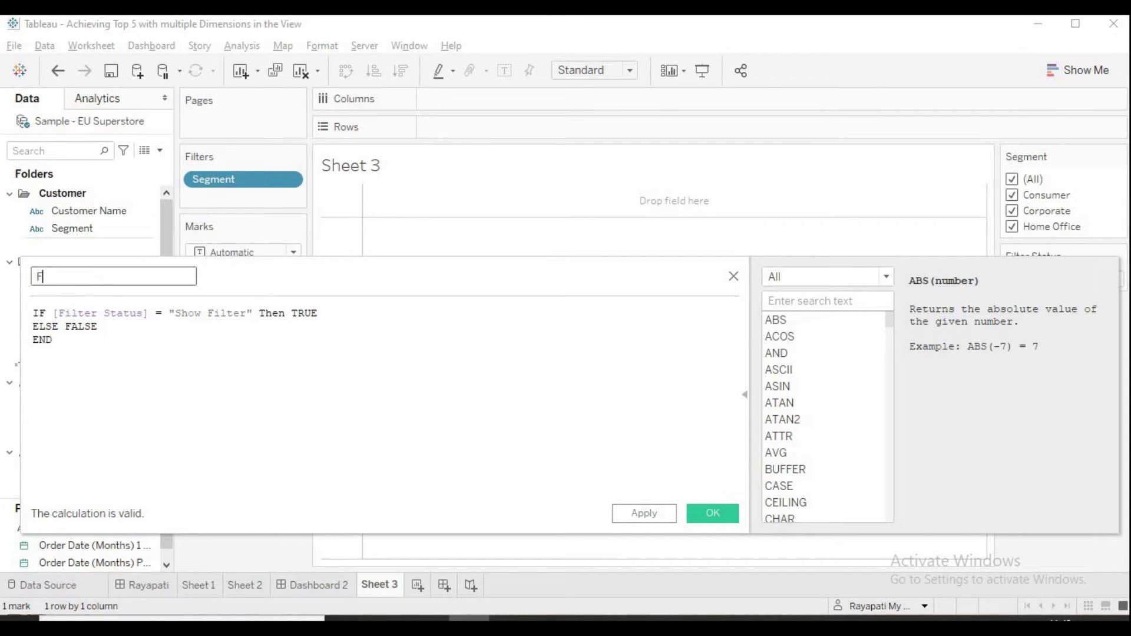
text(ilterr)
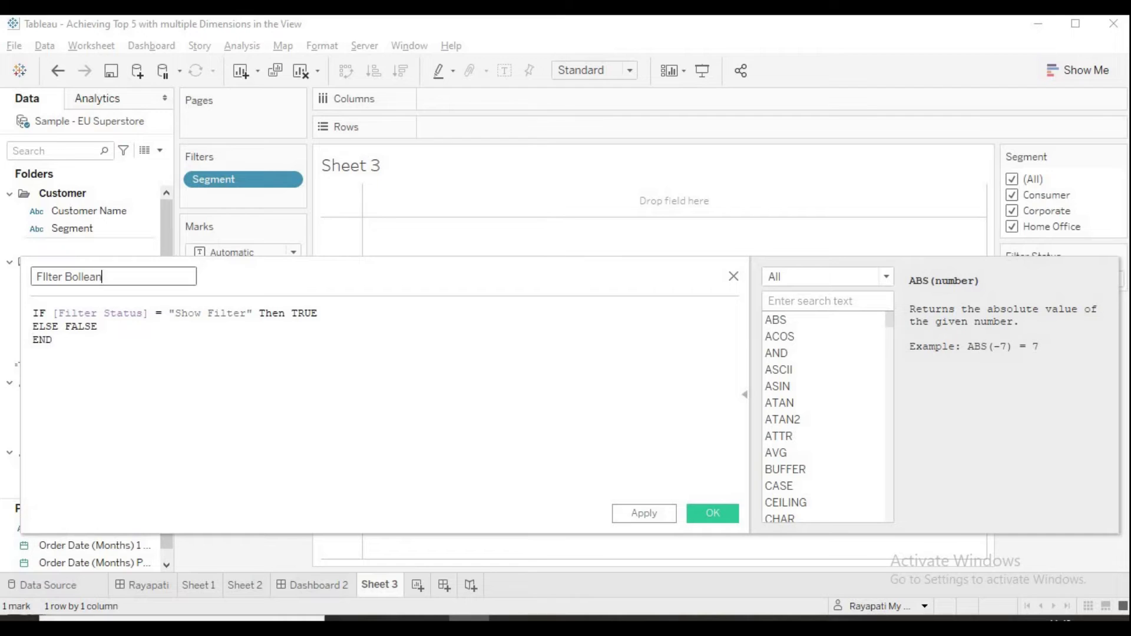
key(BackSpace)
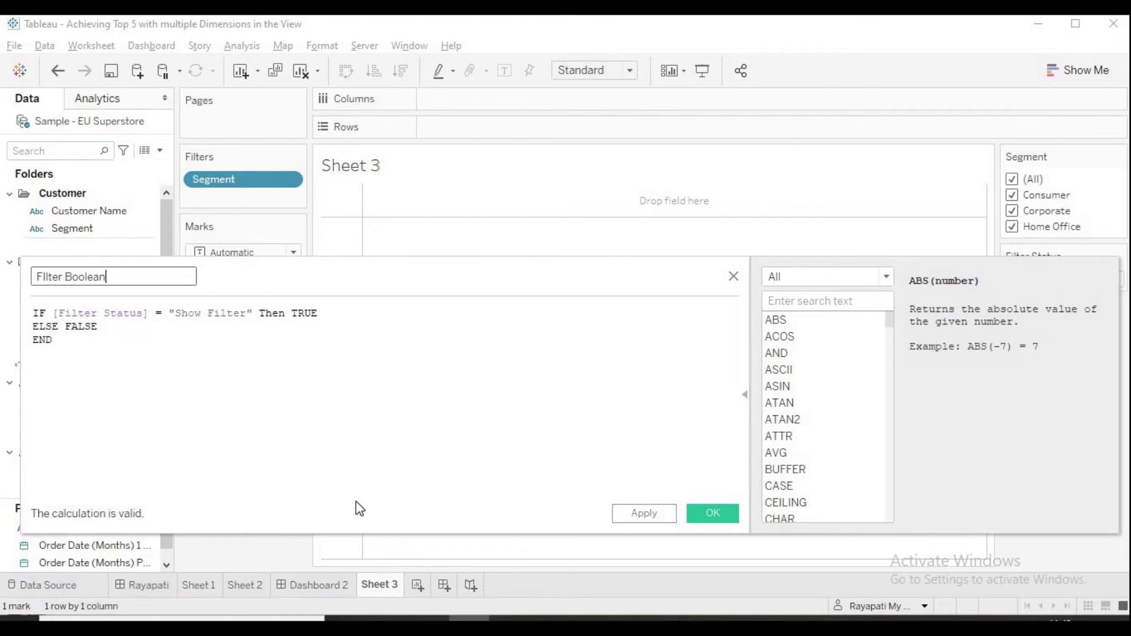
click(635, 514)
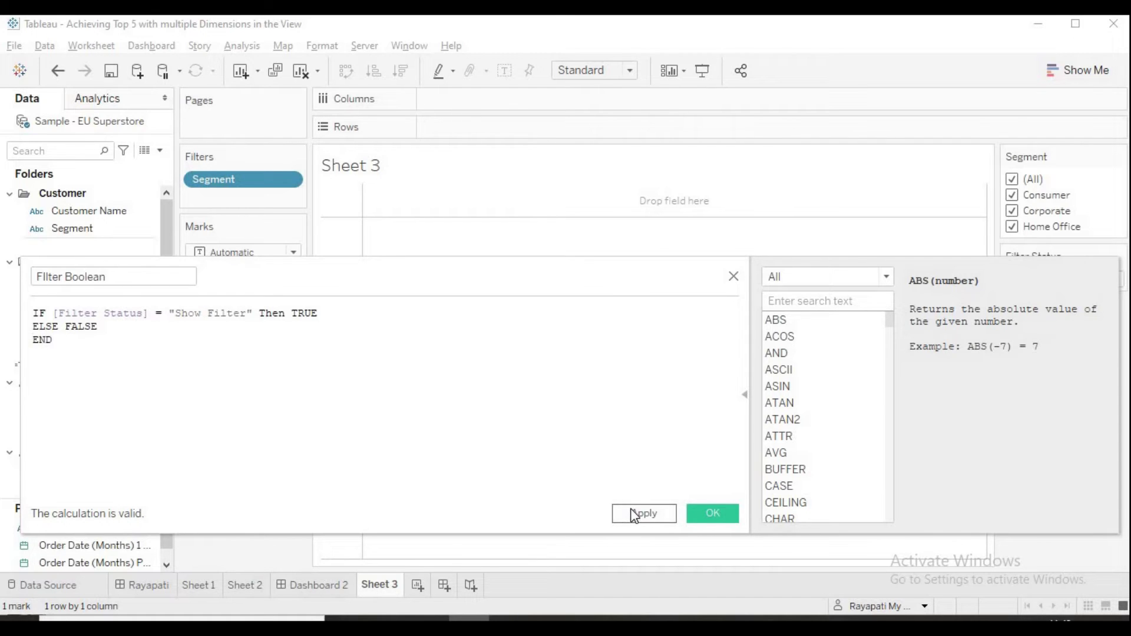
click(715, 517)
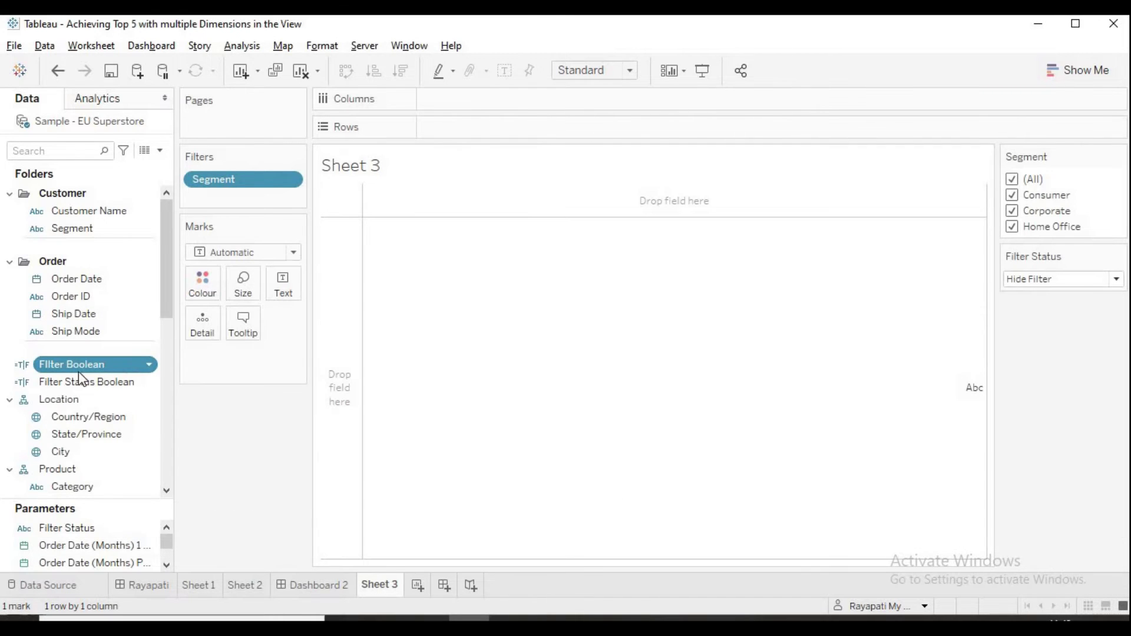
drag(74, 373, 234, 204)
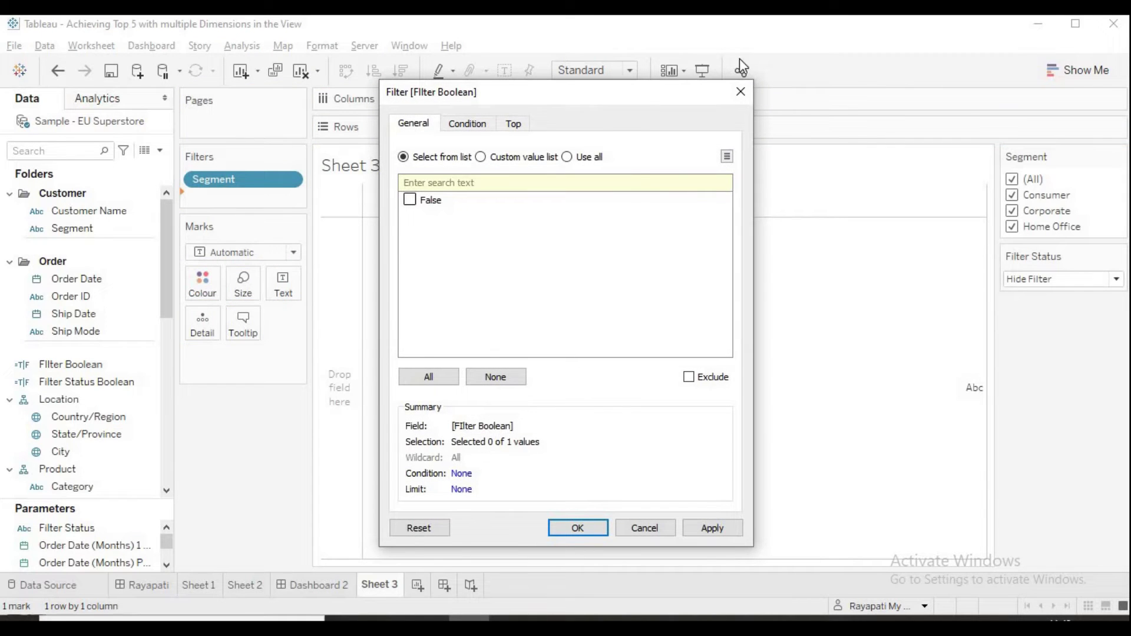
Cancel the False-only filter dialog and set Filter Status to Show Filter
click(740, 93)
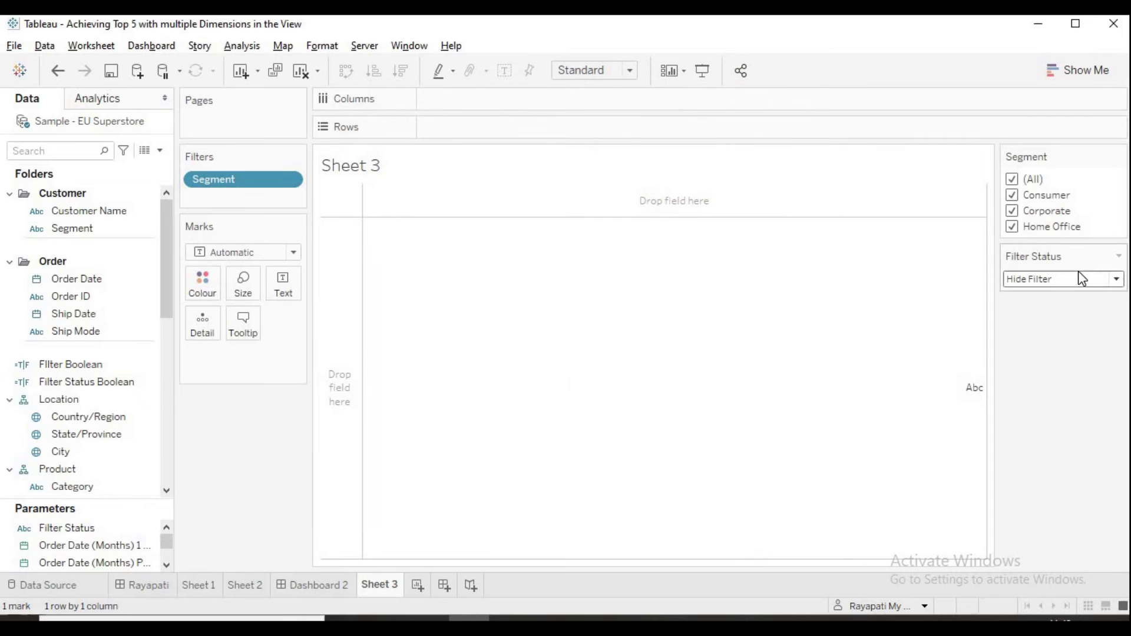
click(1117, 279)
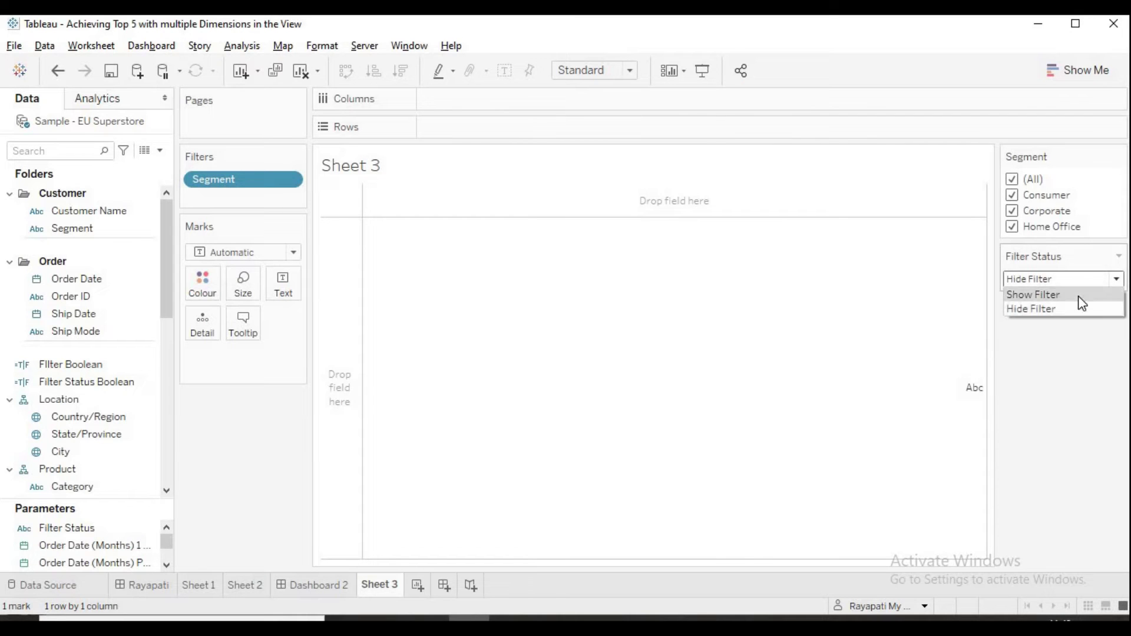
click(1078, 294)
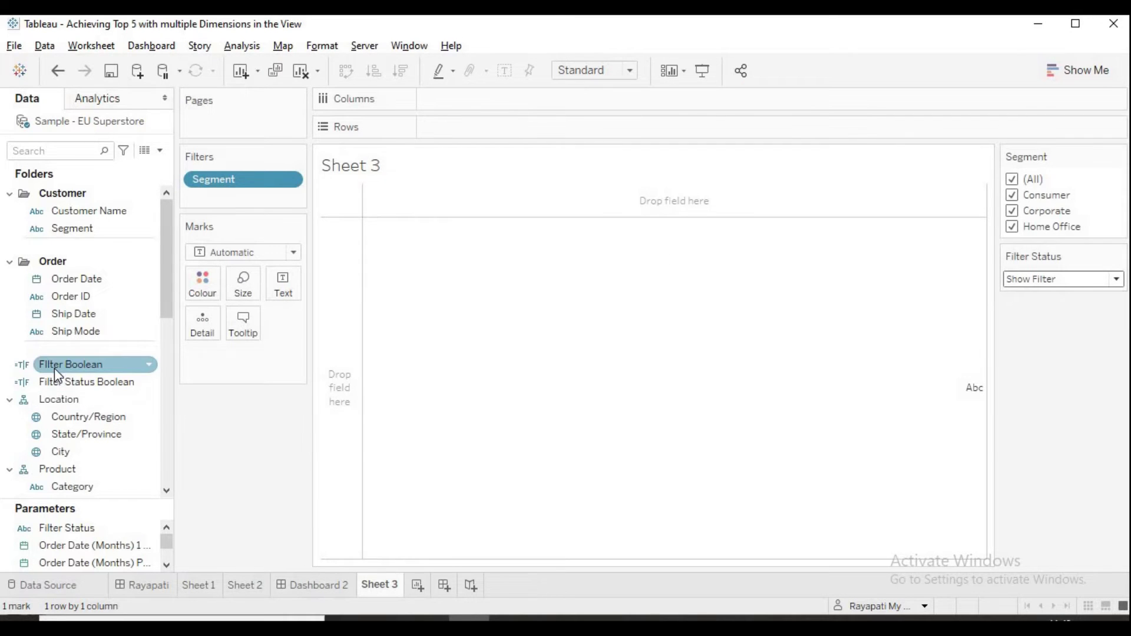
Add FIlter Boolean to Filters again, keeping only True
drag(55, 366, 212, 204)
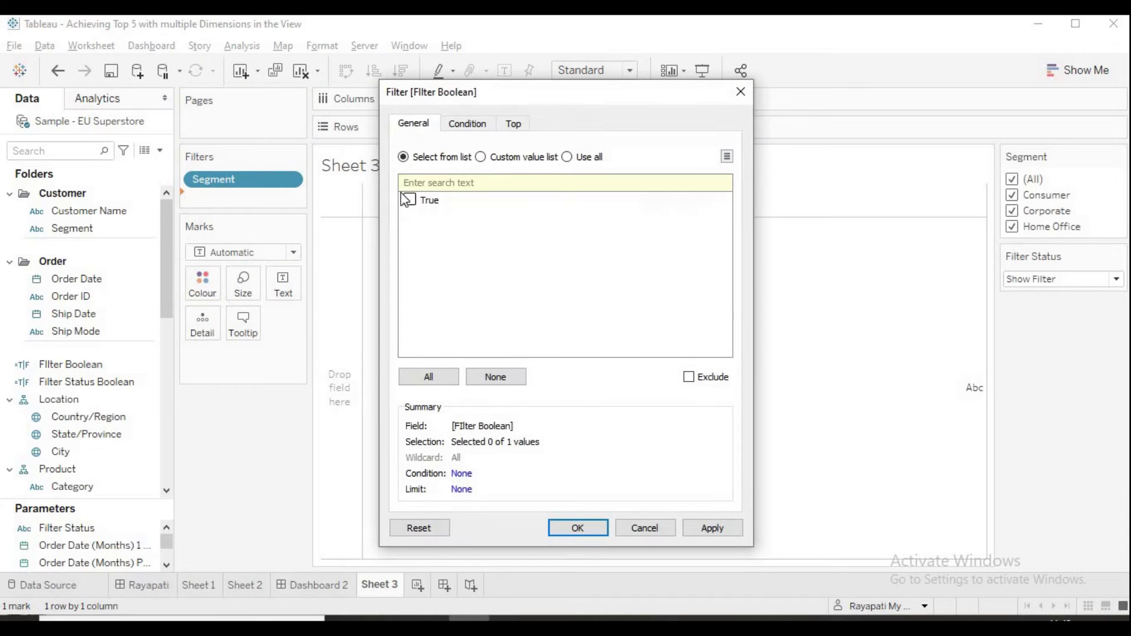
click(713, 528)
click(591, 526)
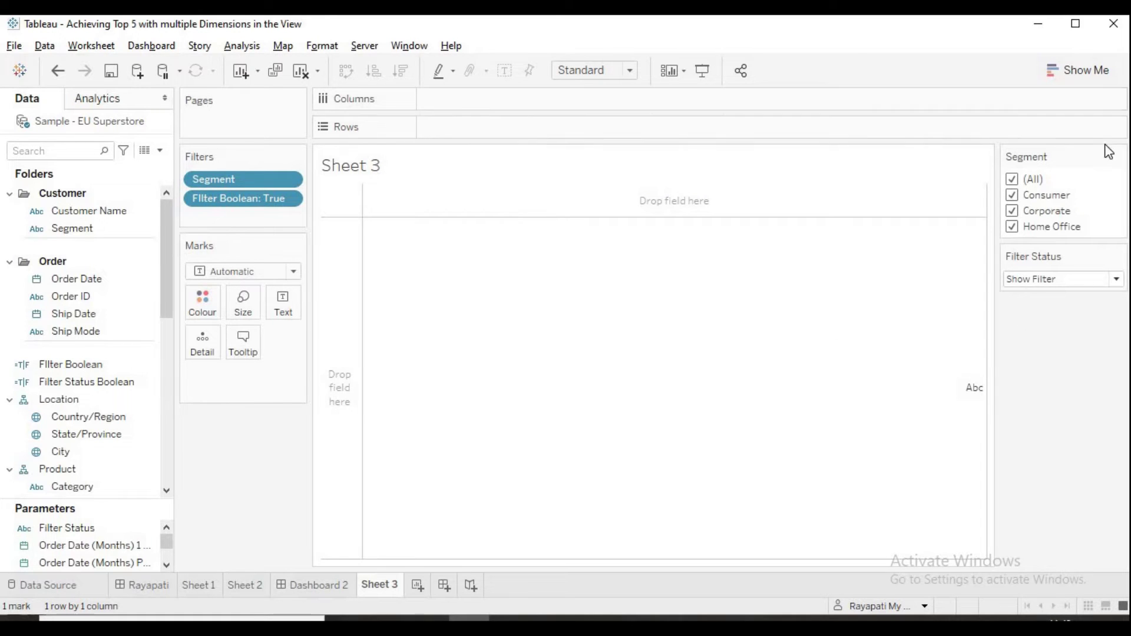
Toggle Filter Status to Hide Filter and back to Show Filter
click(1119, 158)
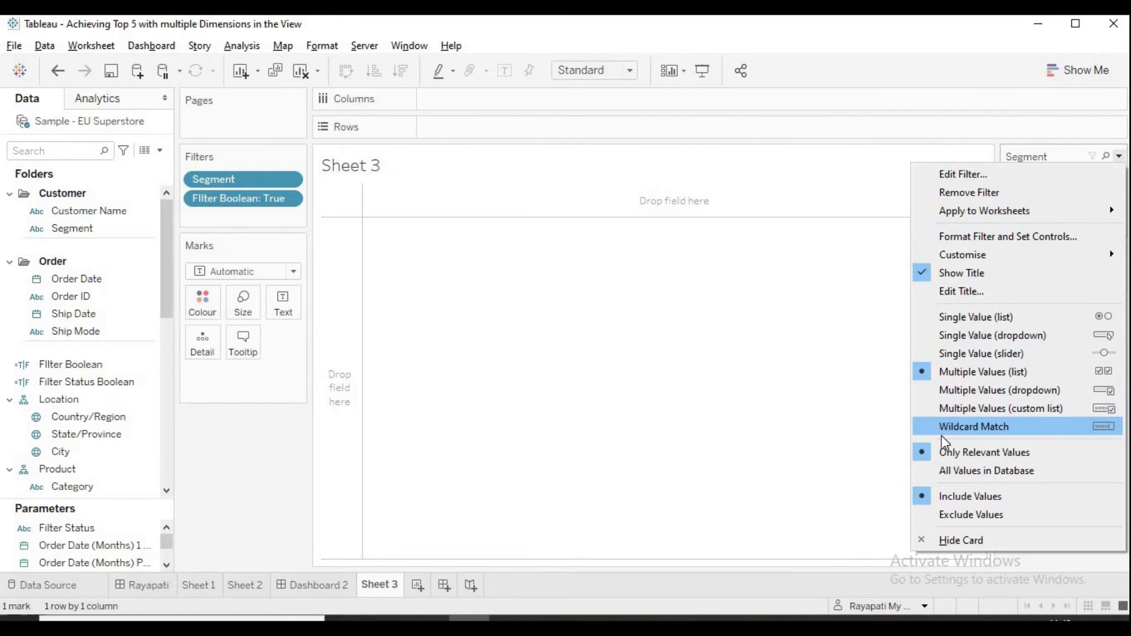
click(949, 471)
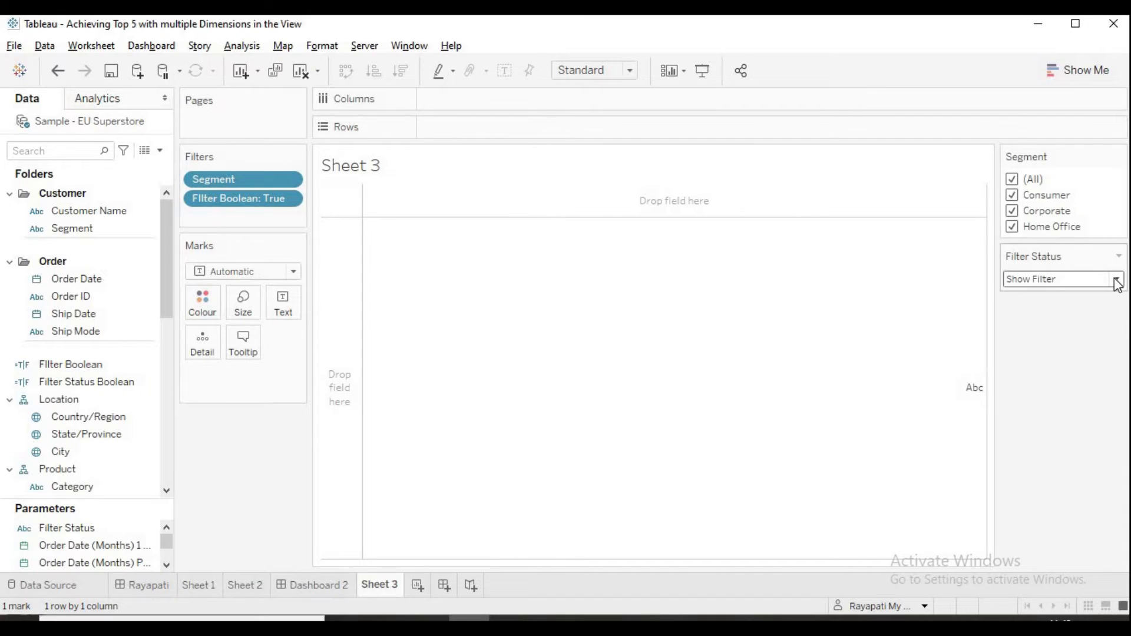
click(1079, 279)
click(1074, 308)
click(1111, 283)
click(1096, 294)
Set the Segment card to Only Relevant Values, then switch Filter Status to Hide Filter
click(1120, 157)
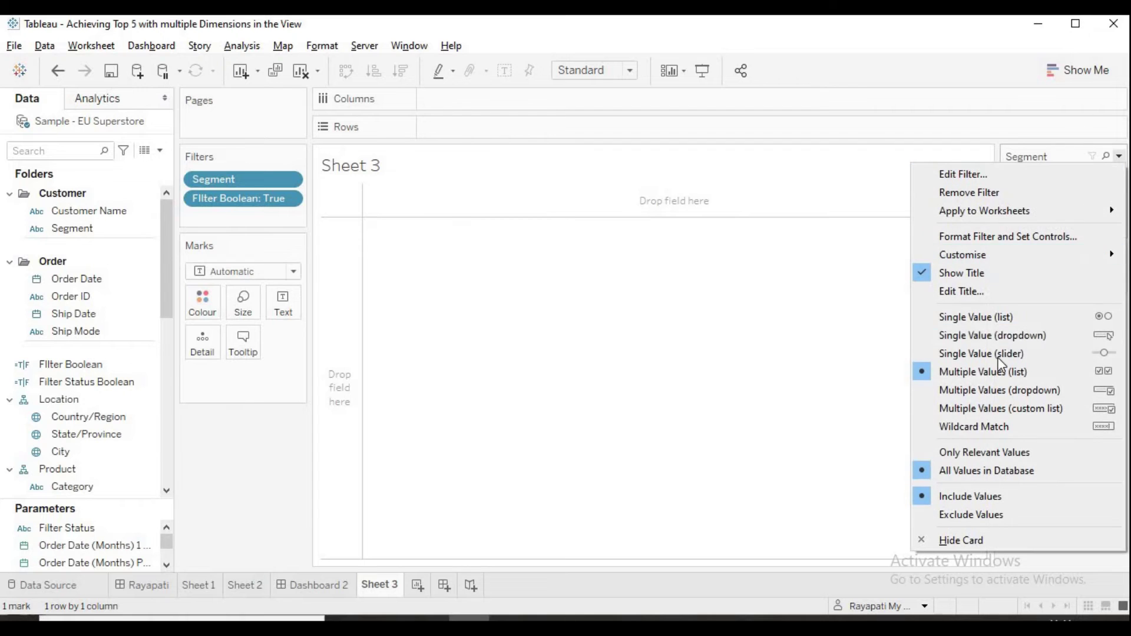
click(974, 453)
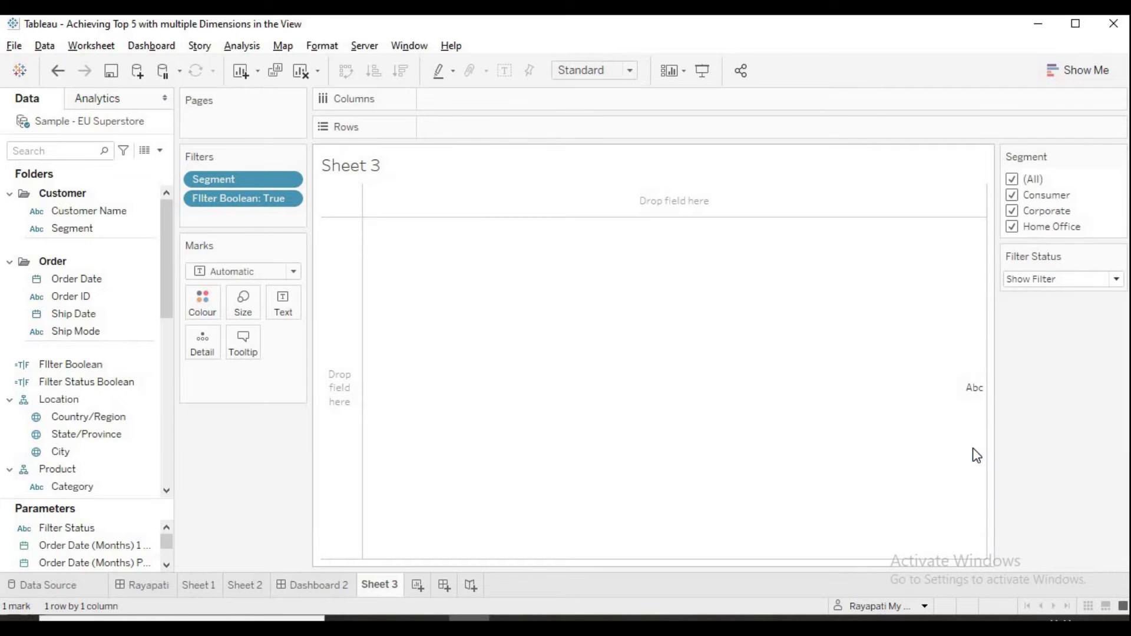
click(1117, 281)
click(1065, 307)
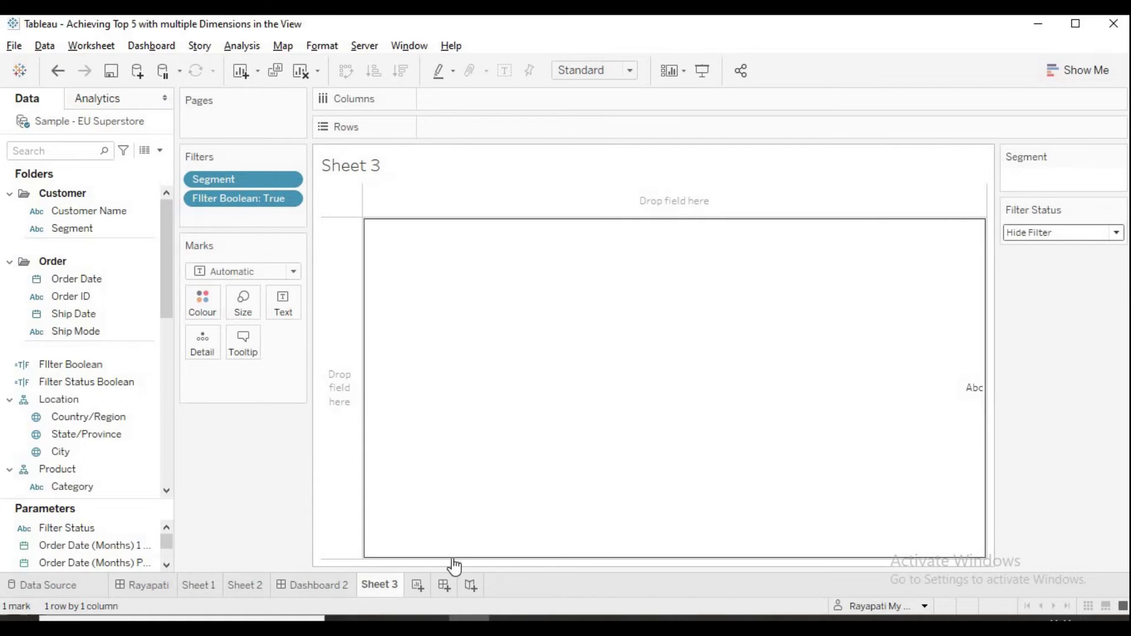
Create Sheet 4 and put Category and Sub-Category on Rows
click(414, 585)
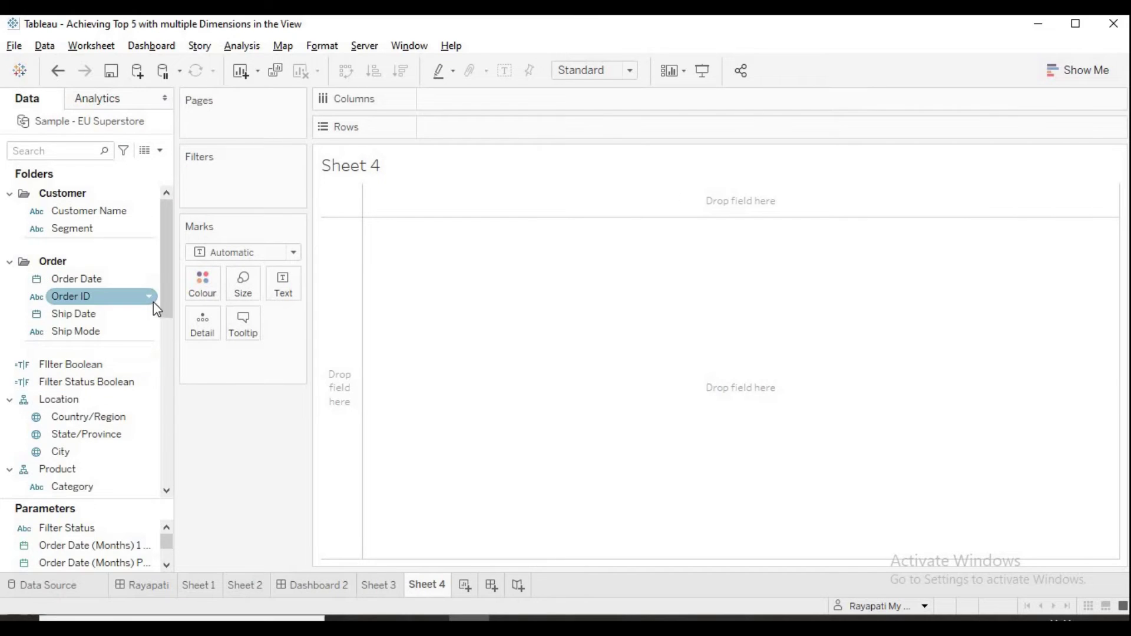
drag(163, 258, 162, 317)
drag(78, 359, 449, 124)
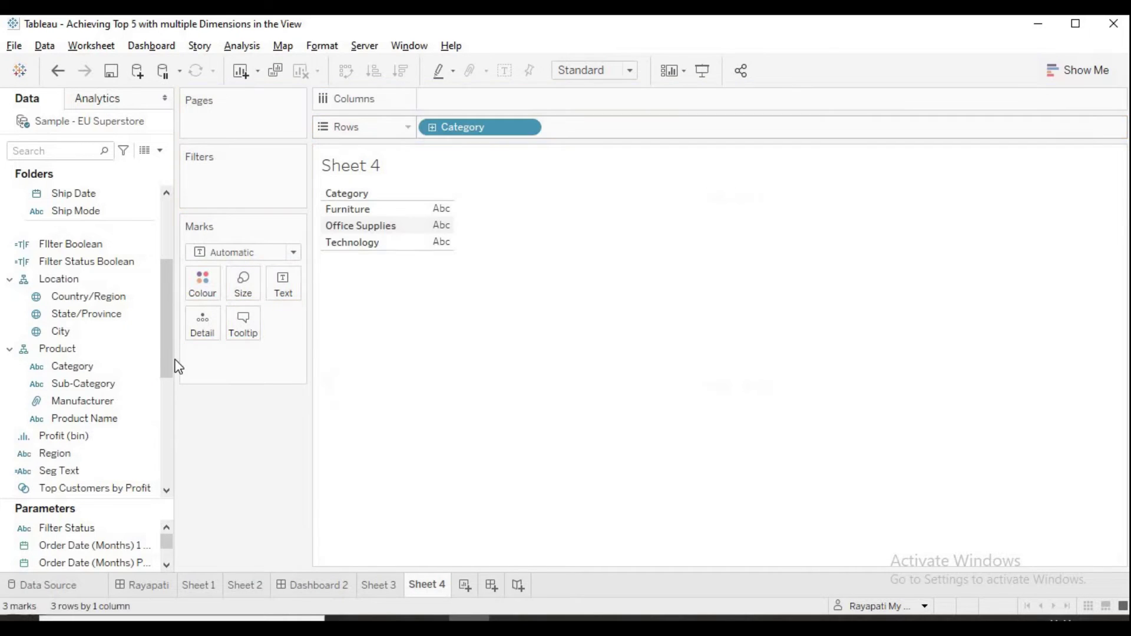
click(83, 388)
drag(172, 333, 282, 243)
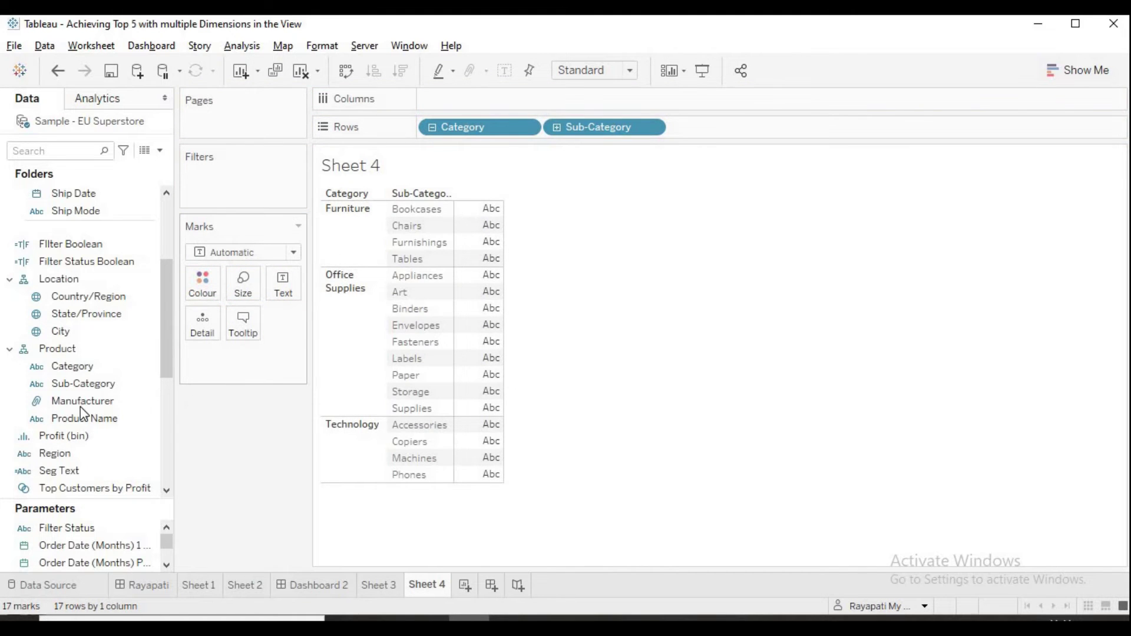
Add Segment to Rows and SUM(Sales) to the Text mark, then create Dashboard 3
drag(164, 303, 164, 257)
drag(73, 194, 744, 132)
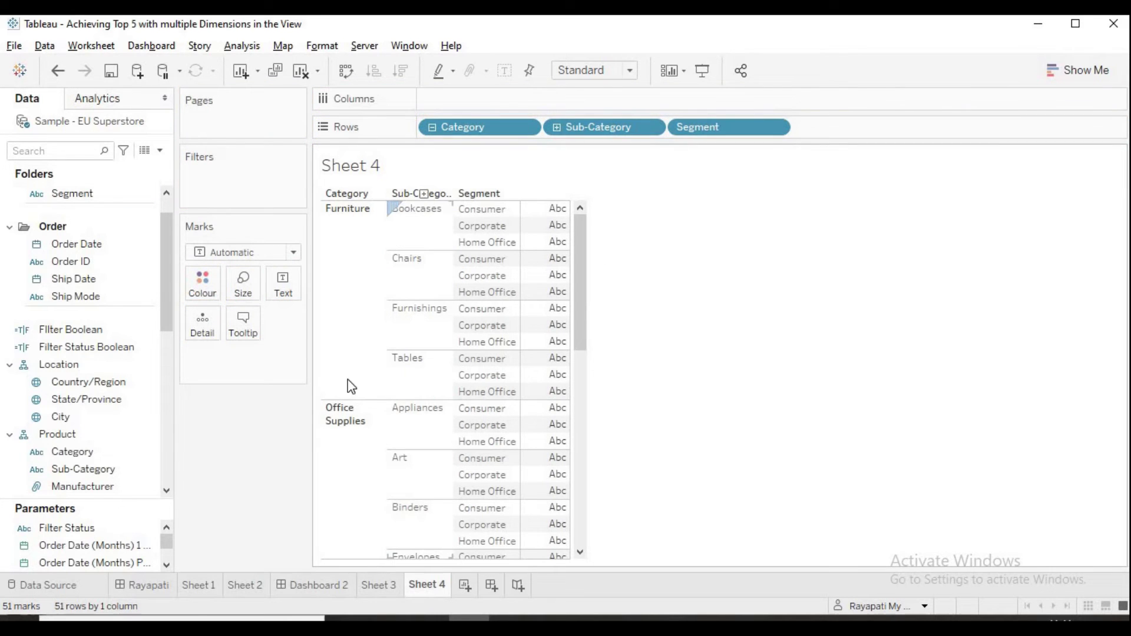
drag(167, 310, 169, 399)
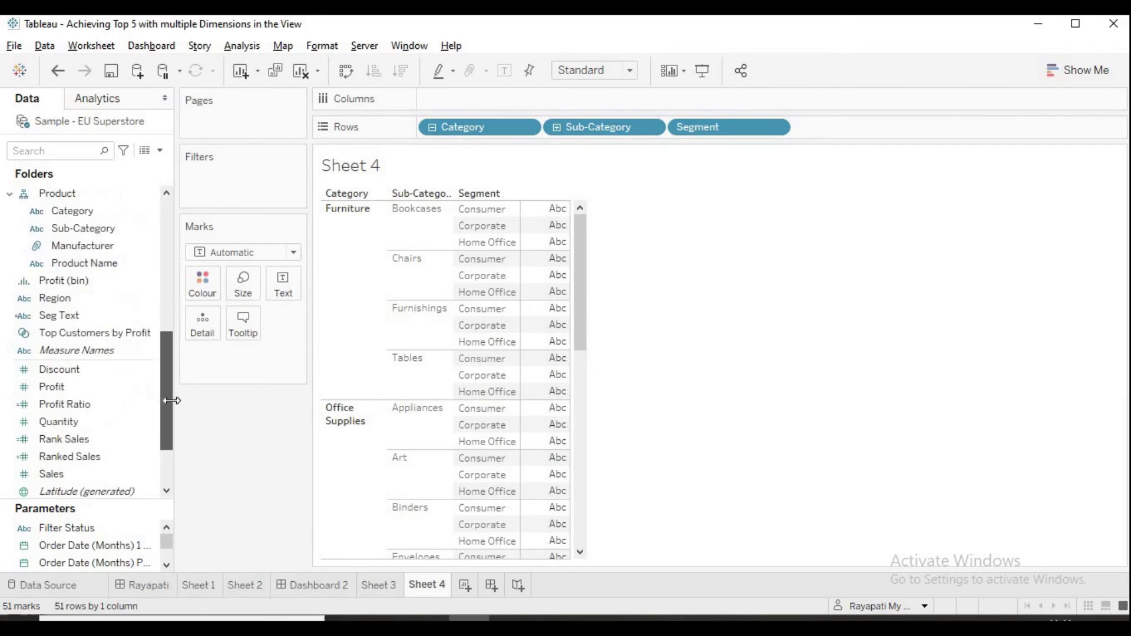
drag(55, 475, 283, 284)
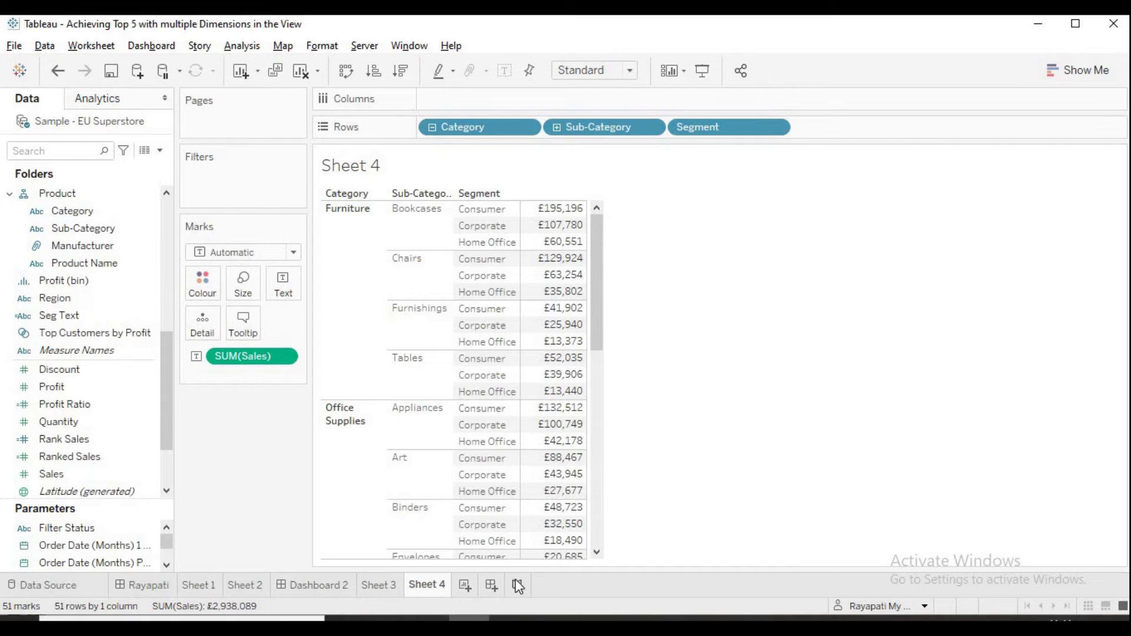
click(491, 586)
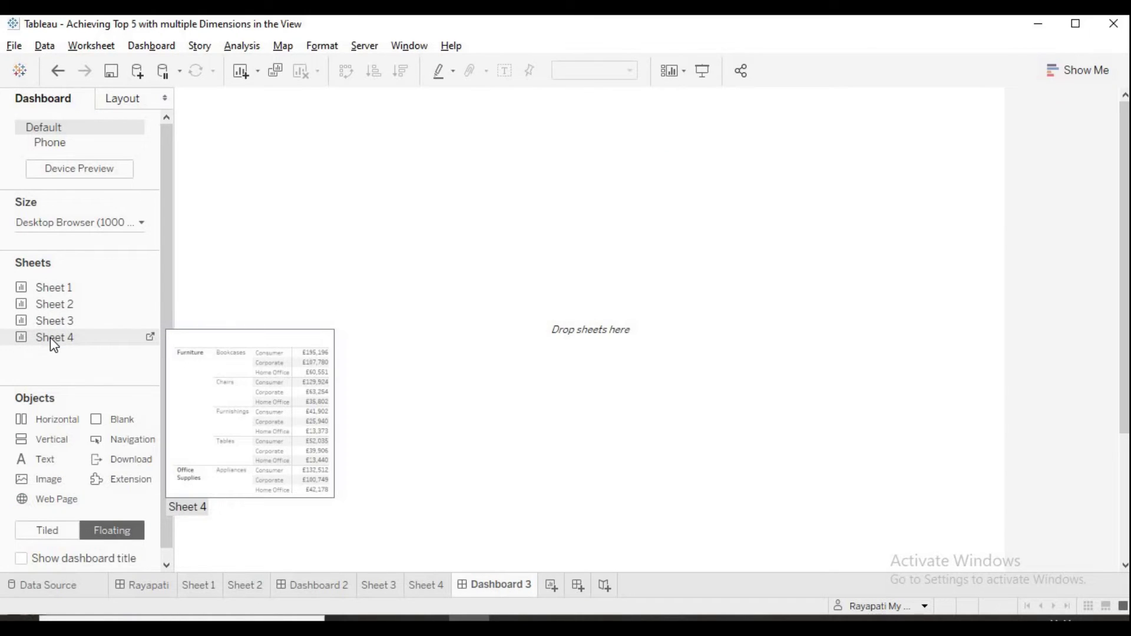
Place the Sheet 4 sales table on Dashboard 3 as a tiled item
drag(51, 338, 55, 397)
click(35, 530)
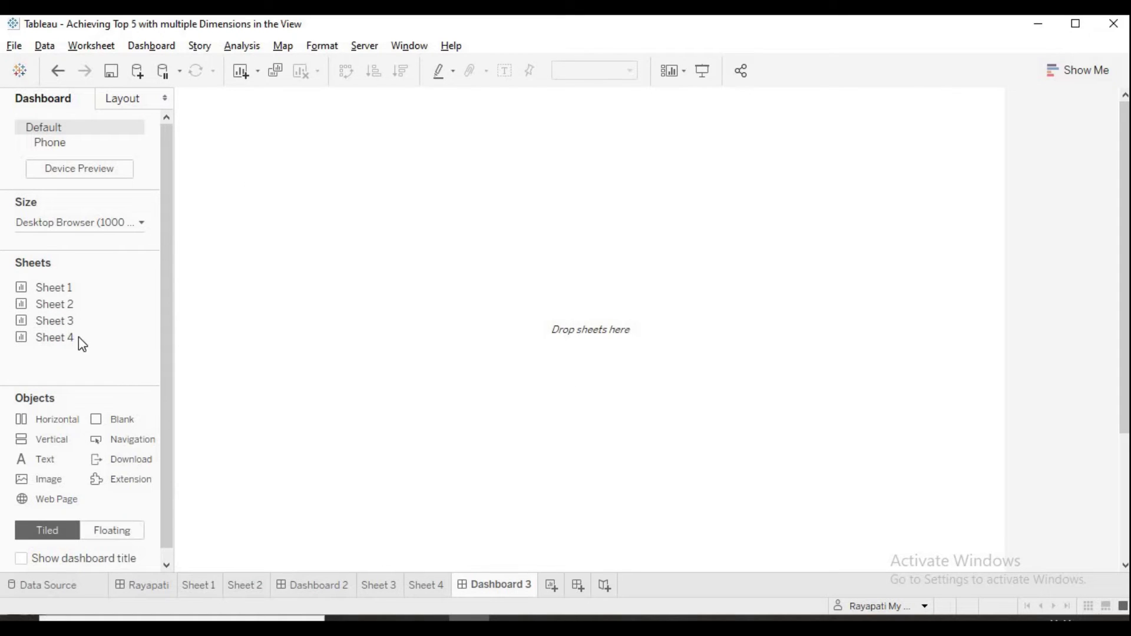
drag(68, 336, 302, 162)
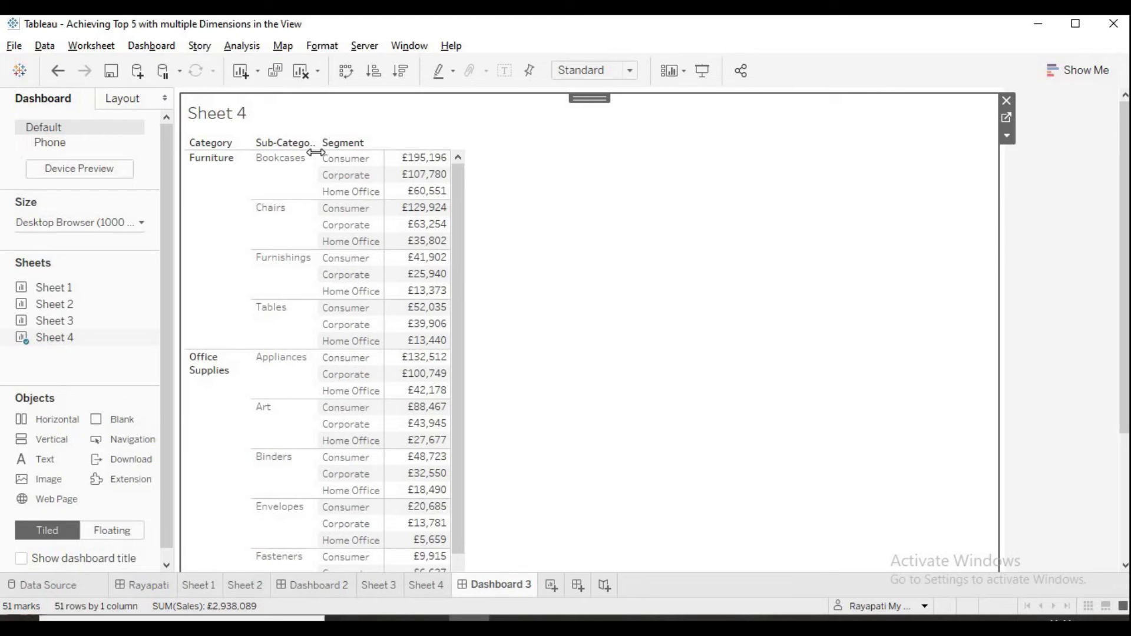
Float Sheet 3 onto the dashboard and move the Segment filter card to the right
mouse_move(66, 311)
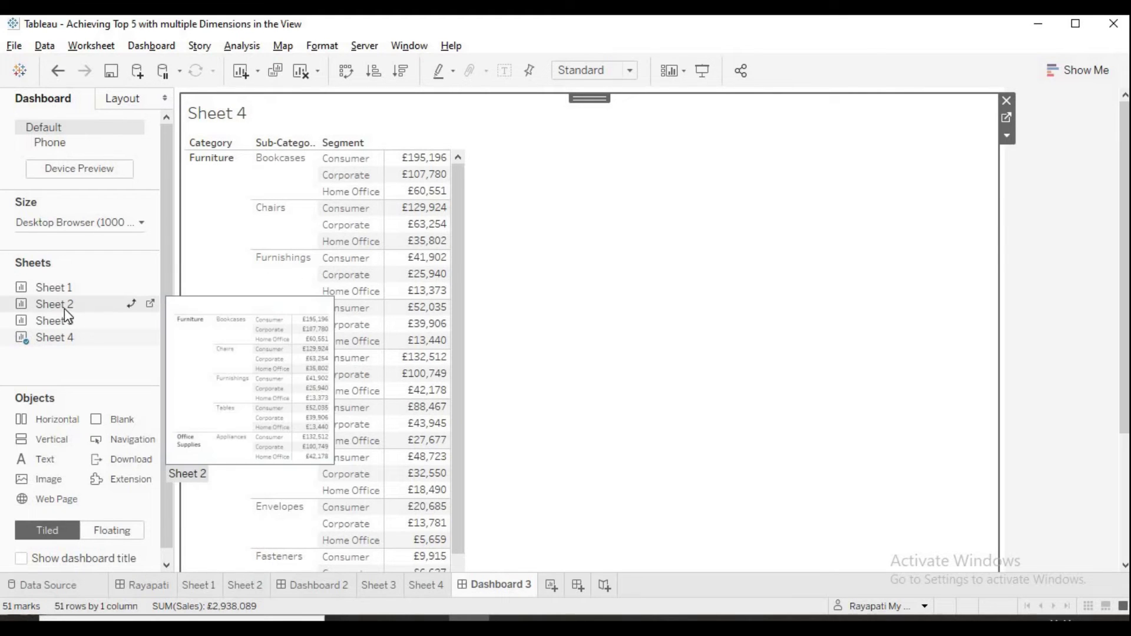
click(112, 531)
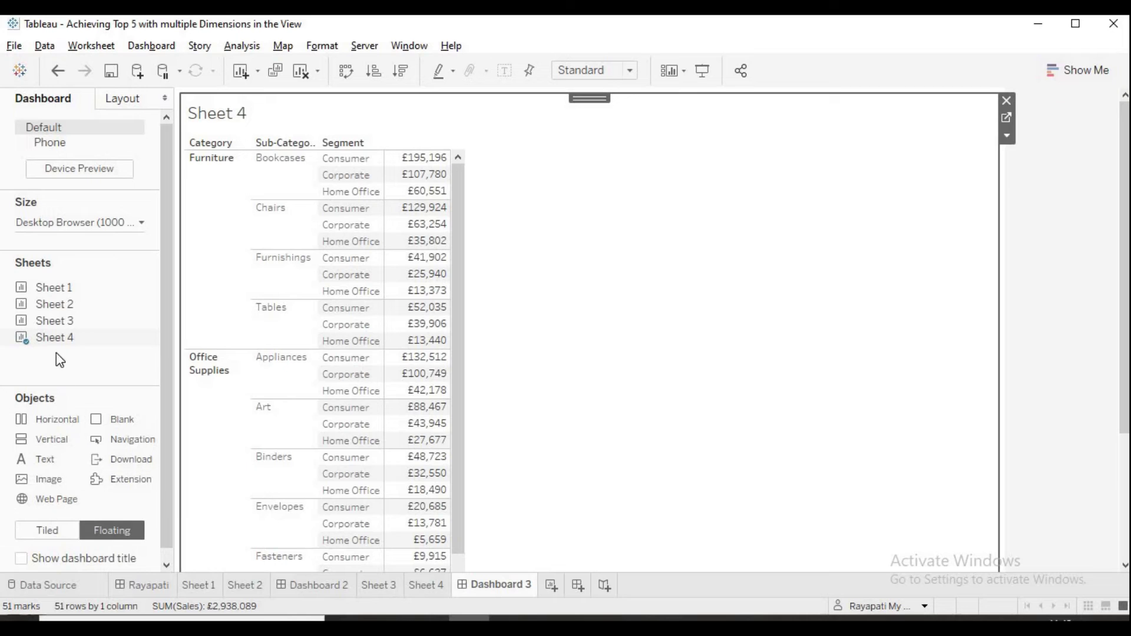
drag(56, 320, 563, 120)
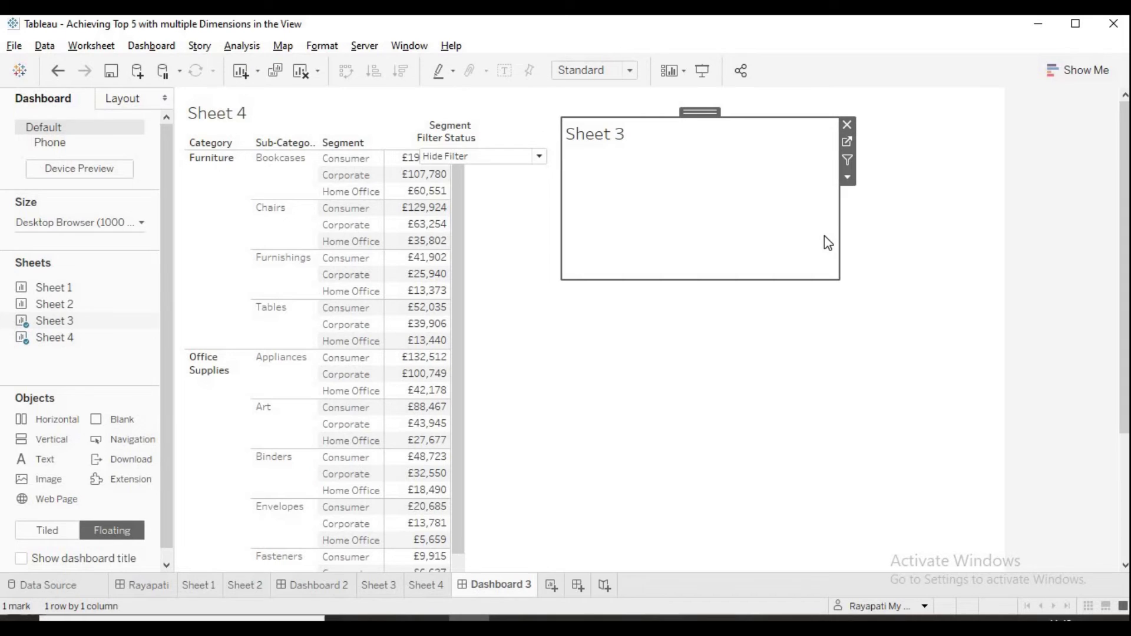
click(457, 129)
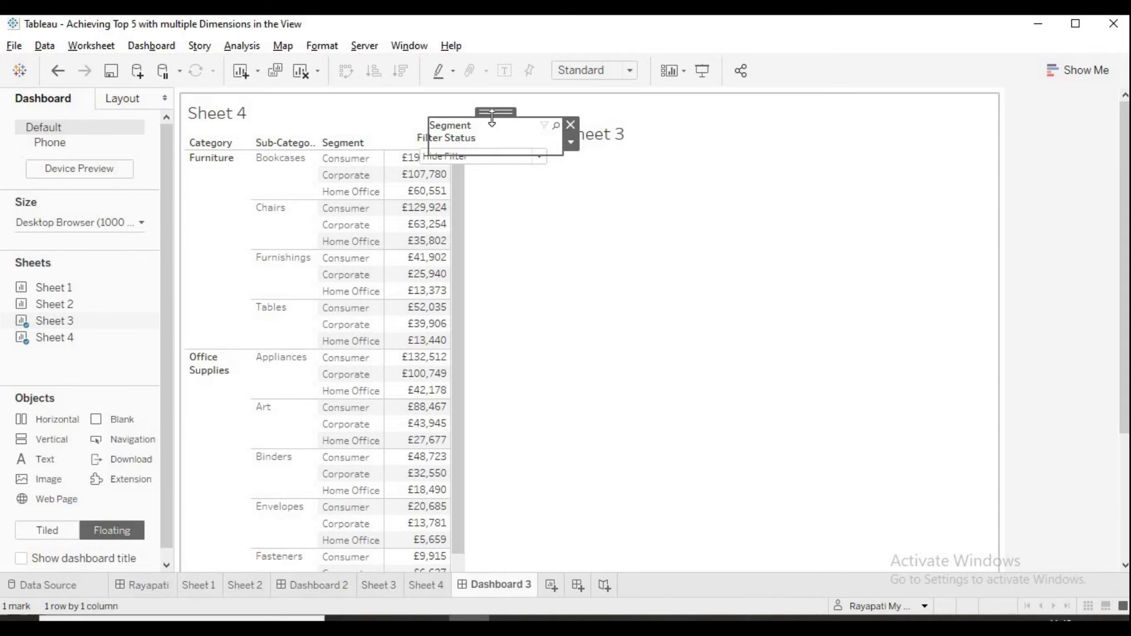
drag(492, 118, 494, 116)
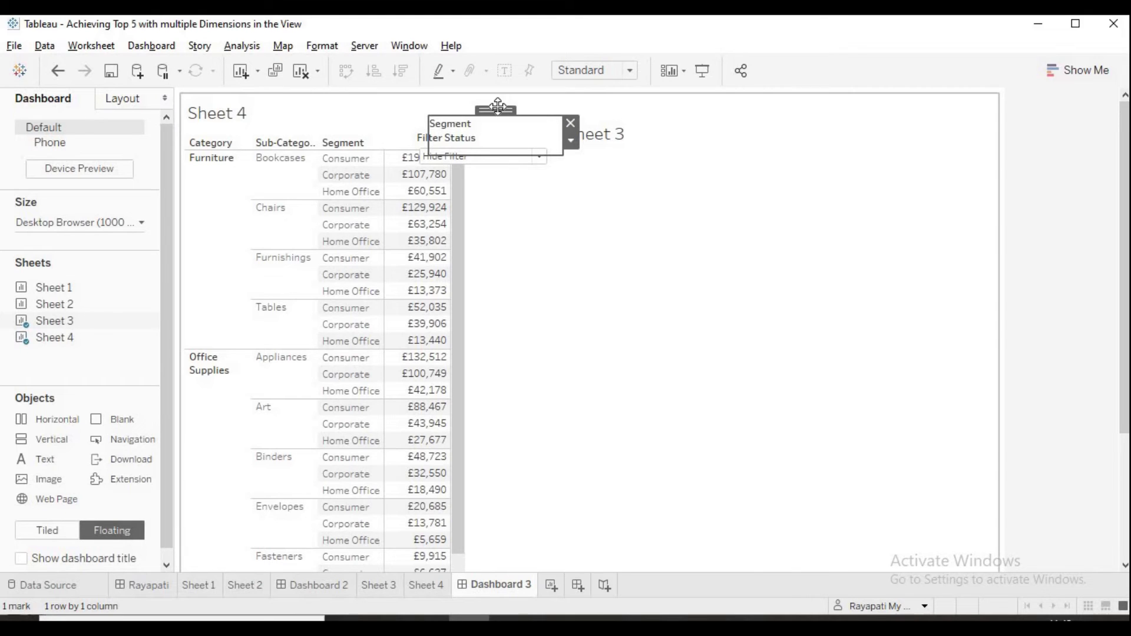
drag(776, 164, 863, 165)
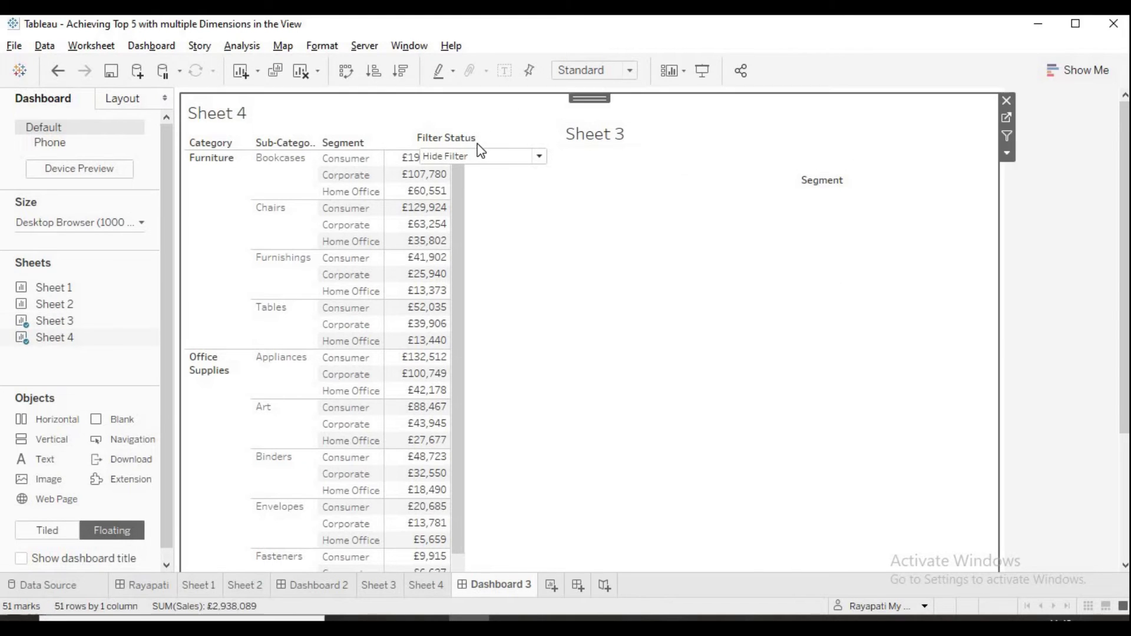
click(475, 140)
Raise the Filter Status control, set it to Show Filter, and lengthen the Segment card
drag(484, 124, 478, 89)
click(544, 126)
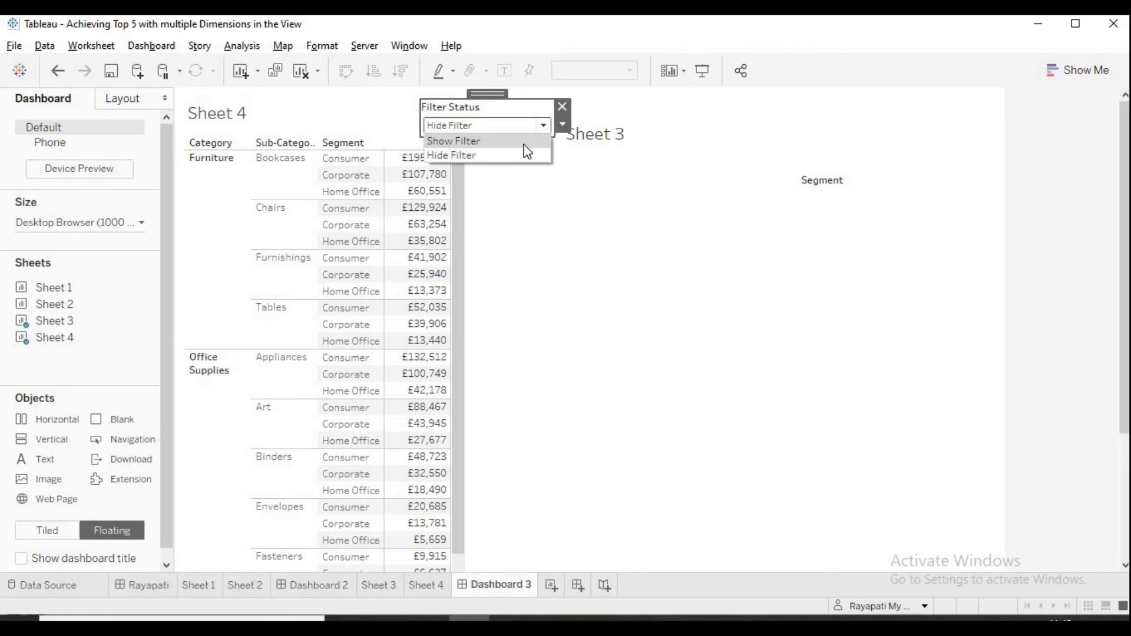
click(522, 143)
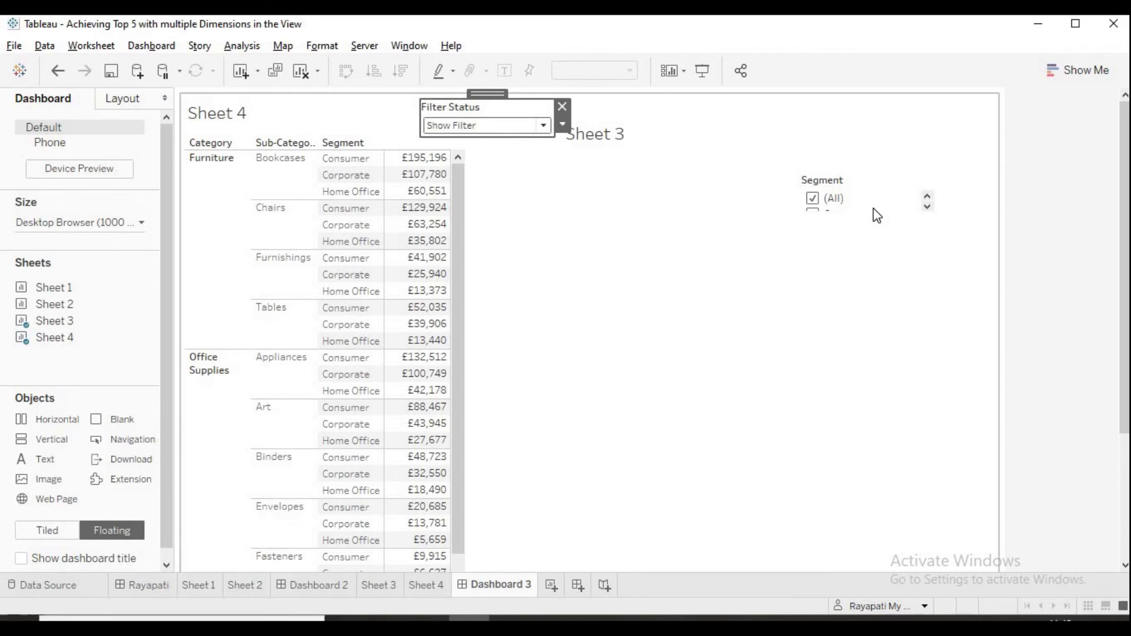
drag(877, 216, 884, 266)
Move Sheet 3 toward the bottom and place Filter Status beside the Segment filter
click(607, 136)
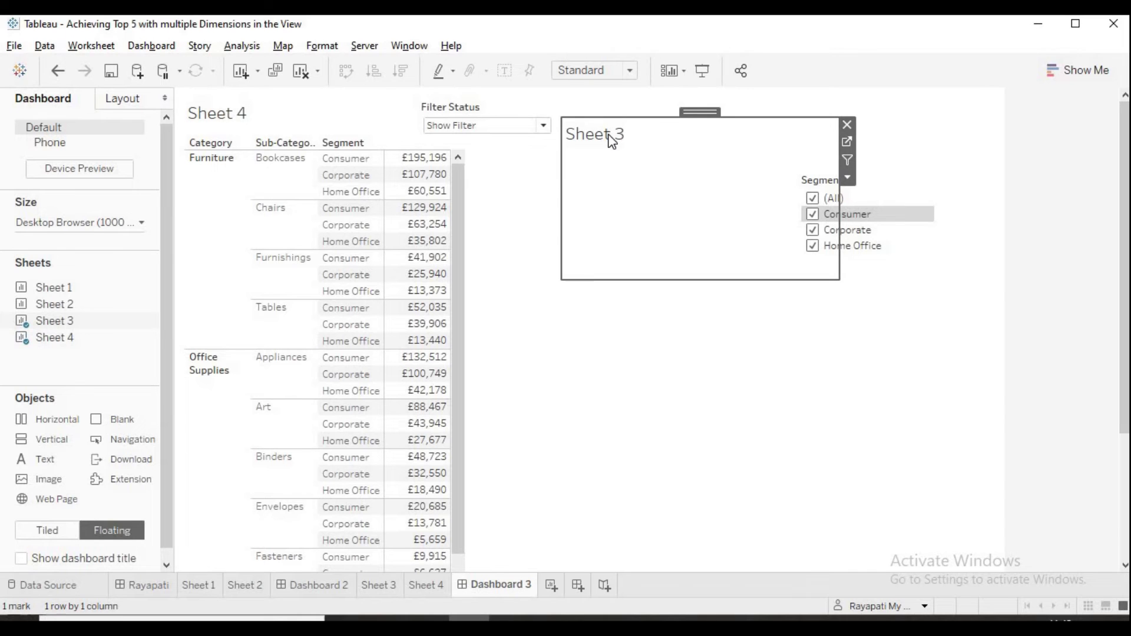
drag(687, 111, 718, 411)
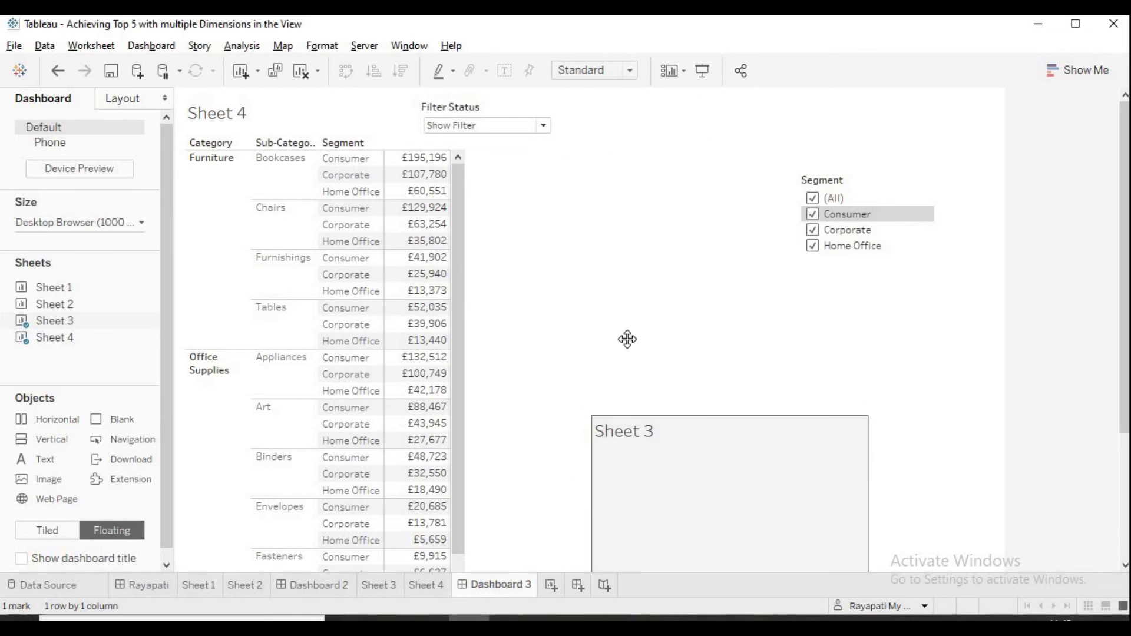
click(452, 109)
drag(492, 96, 572, 135)
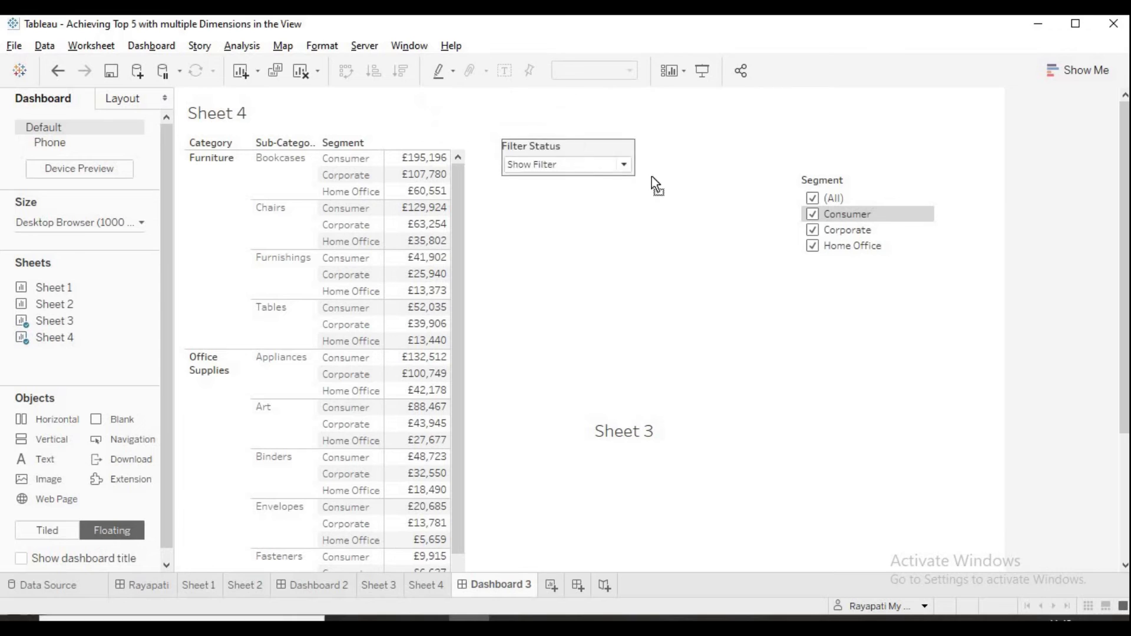
drag(655, 183, 678, 197)
Test Filter Status at Hide Filter, then return it to Show Filter
click(715, 206)
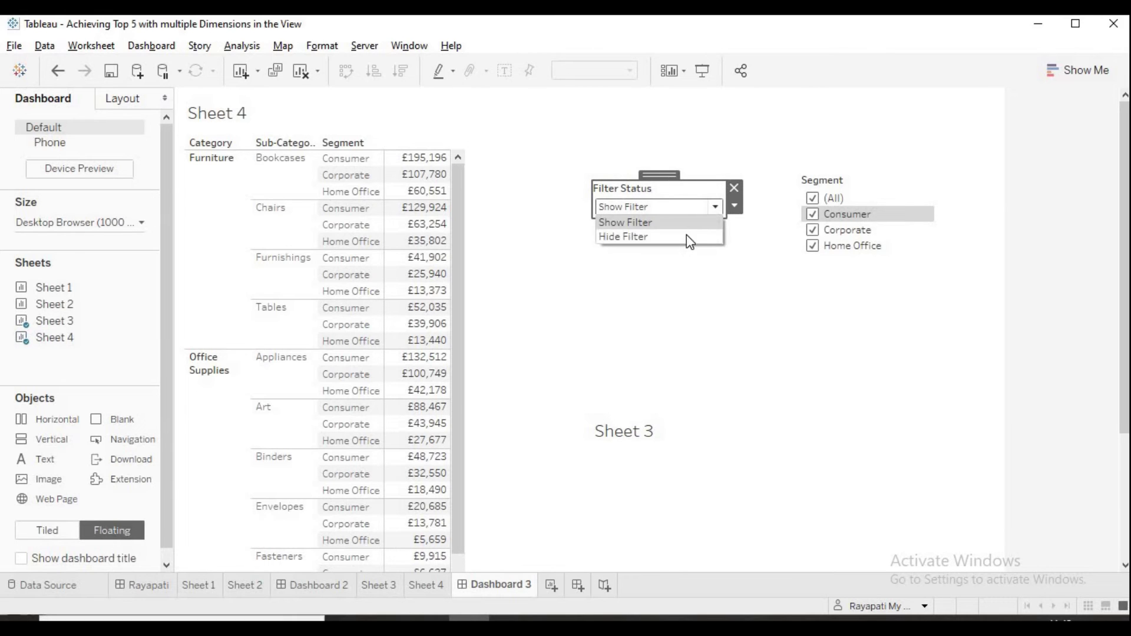
click(688, 236)
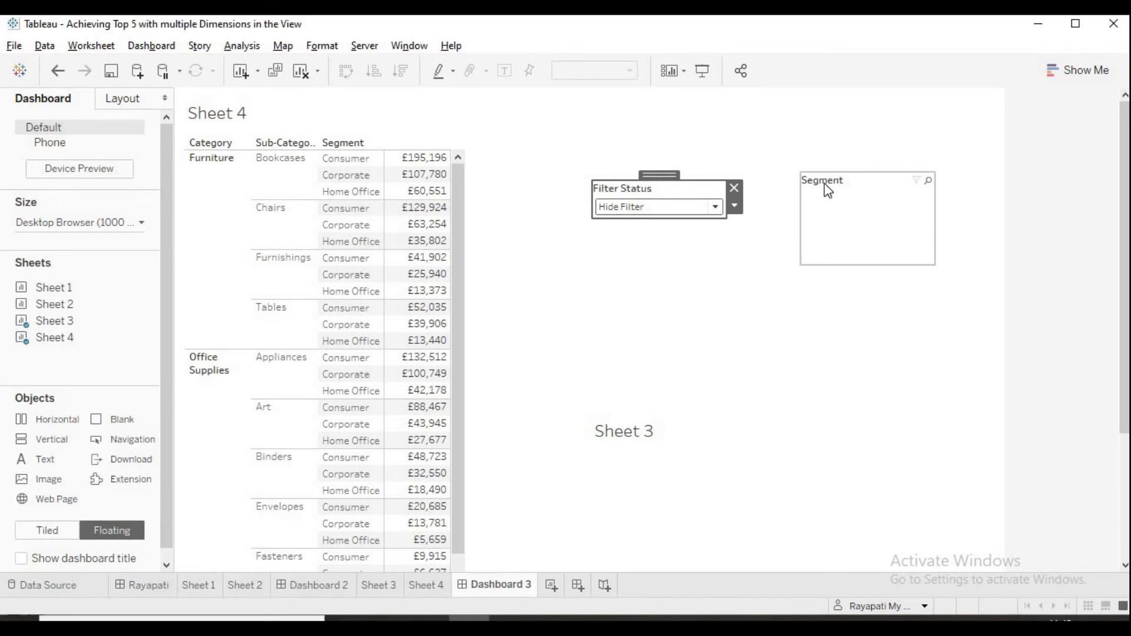
click(714, 206)
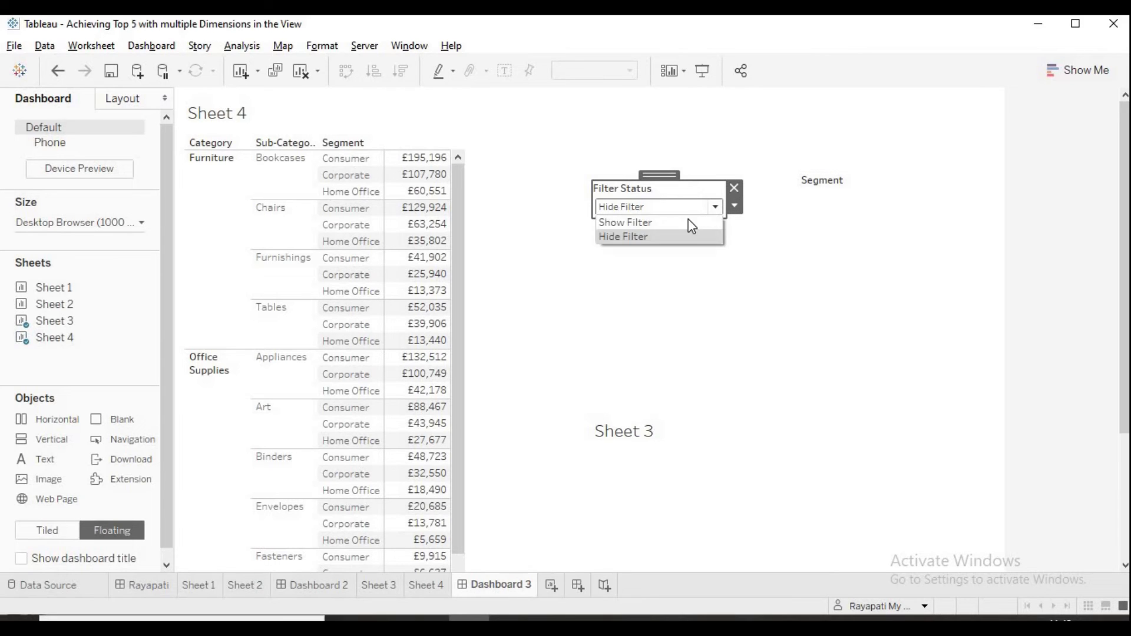
click(624, 234)
Turn off the title on the Segment filter card
click(861, 180)
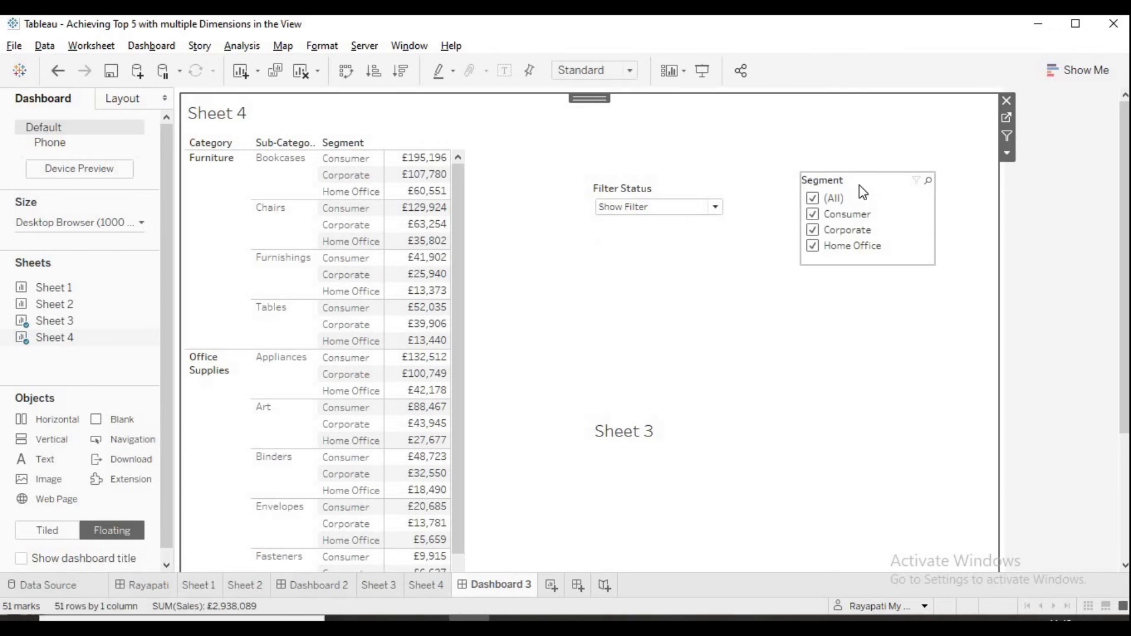
click(863, 185)
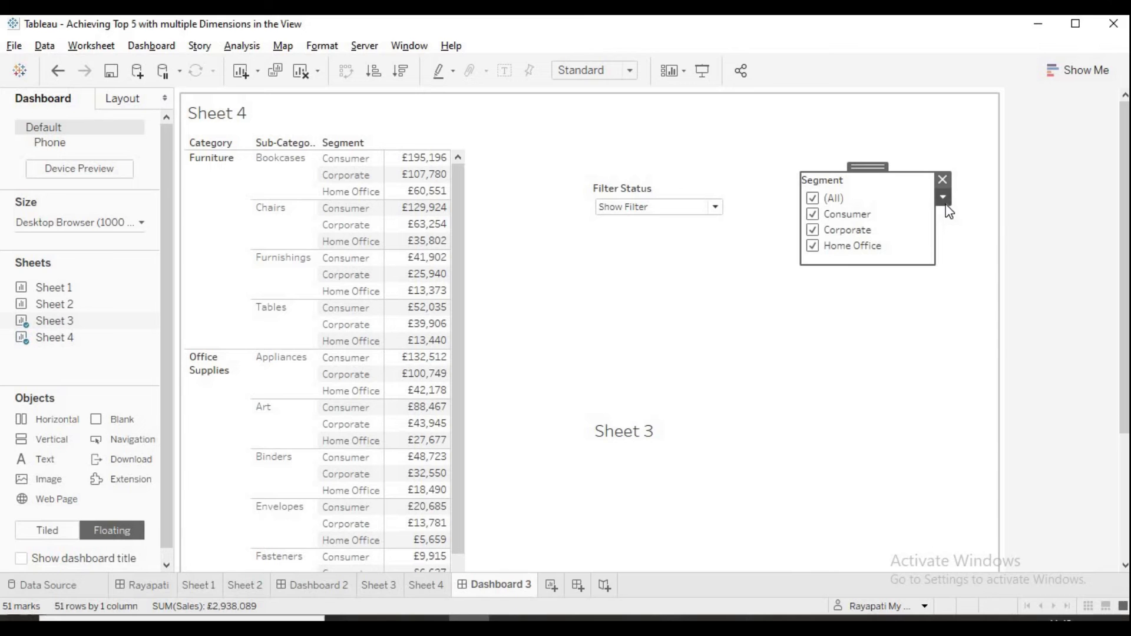
click(945, 202)
click(964, 281)
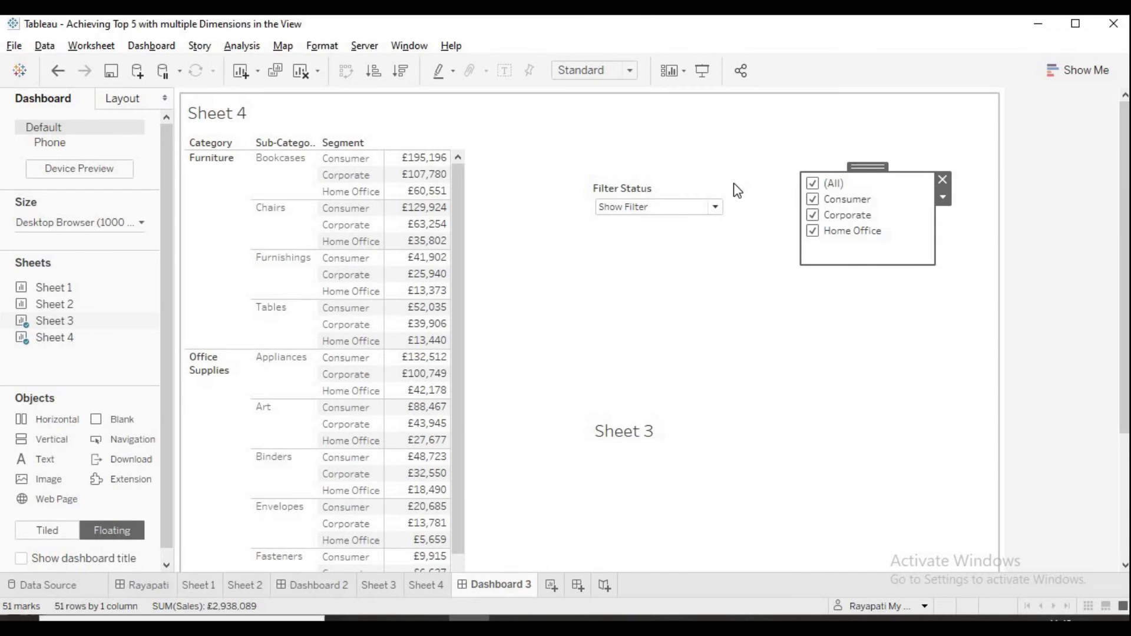
Retest Hide Filter and Show Filter on the untitled Segment list, then open Sheet 3
click(716, 210)
click(715, 209)
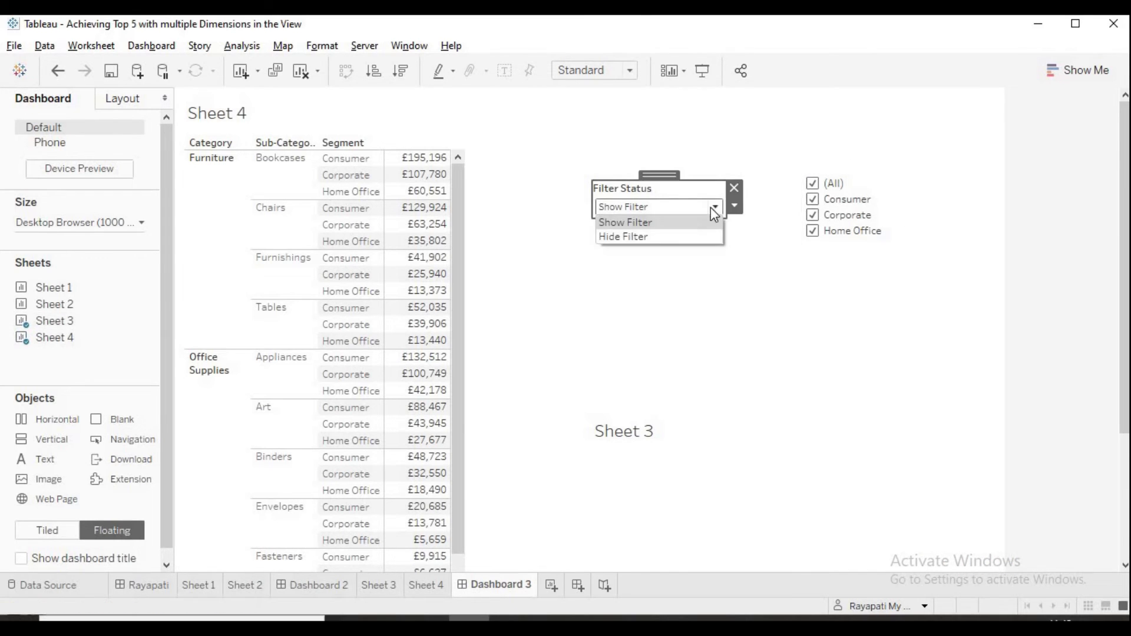
click(663, 236)
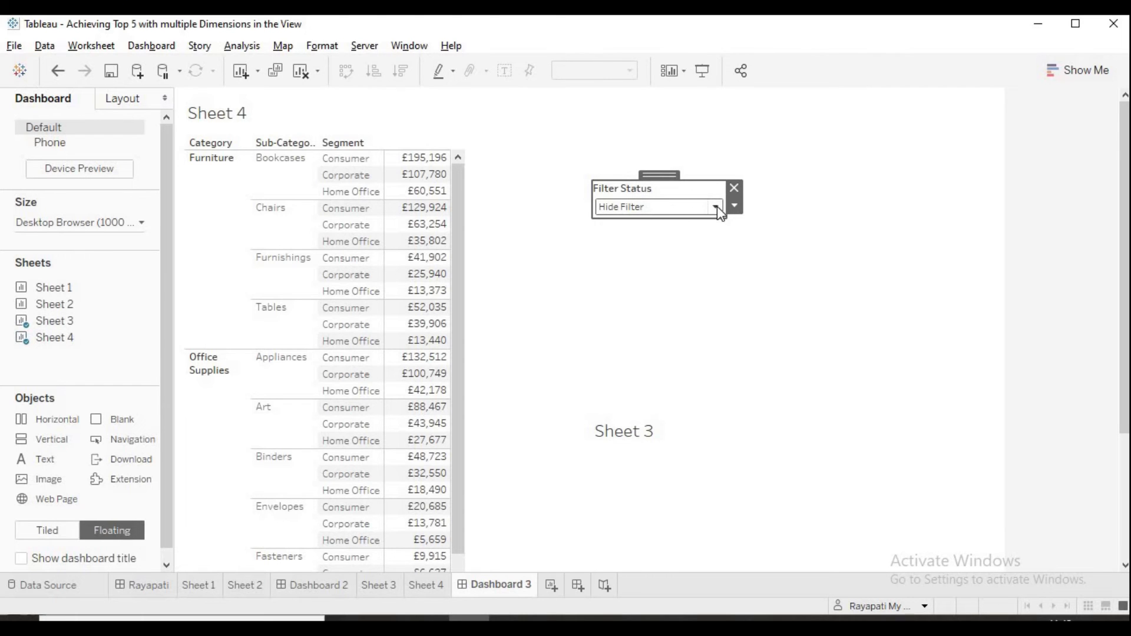
click(716, 207)
click(683, 218)
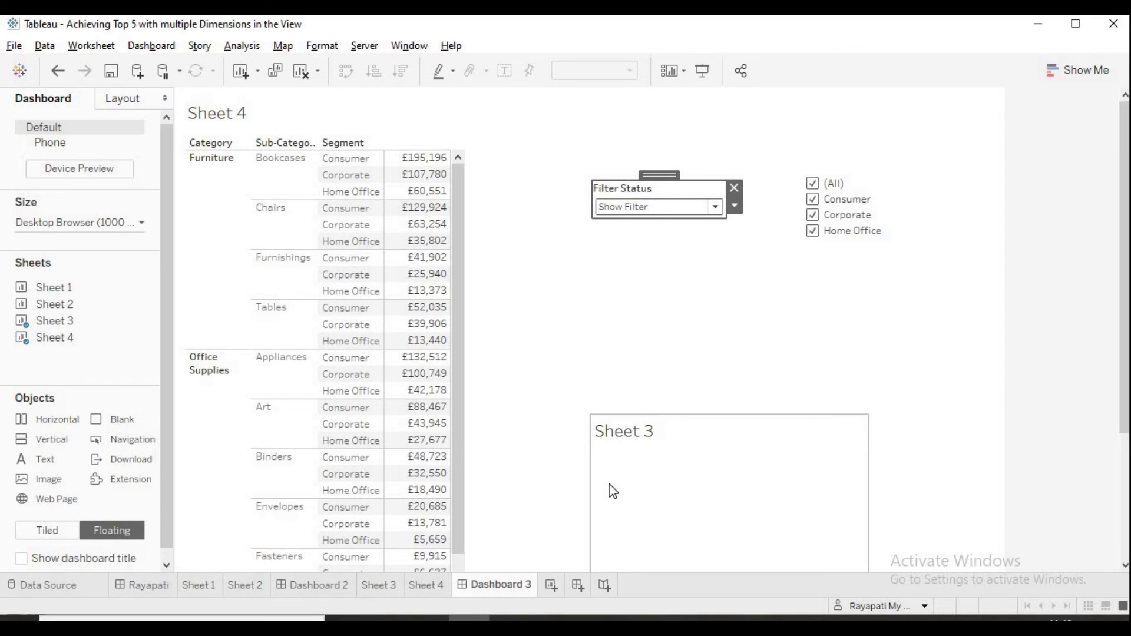
drag(128, 319, 139, 317)
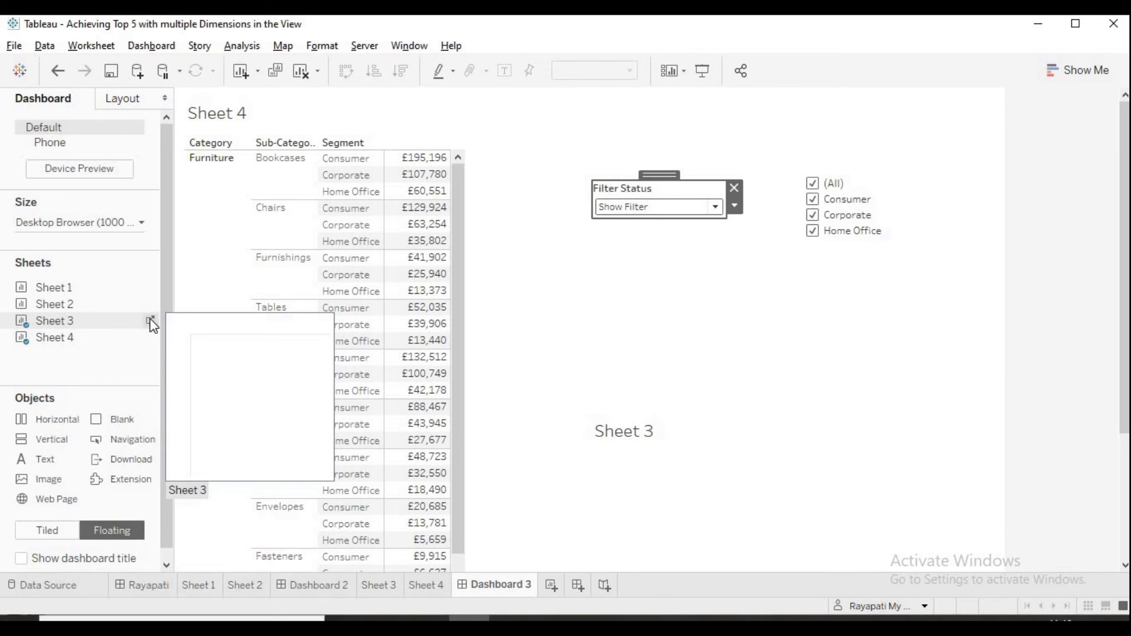
double_click(150, 321)
On Sheet 3, create a calculated field Seg with formula "Segment" and save it
click(150, 322)
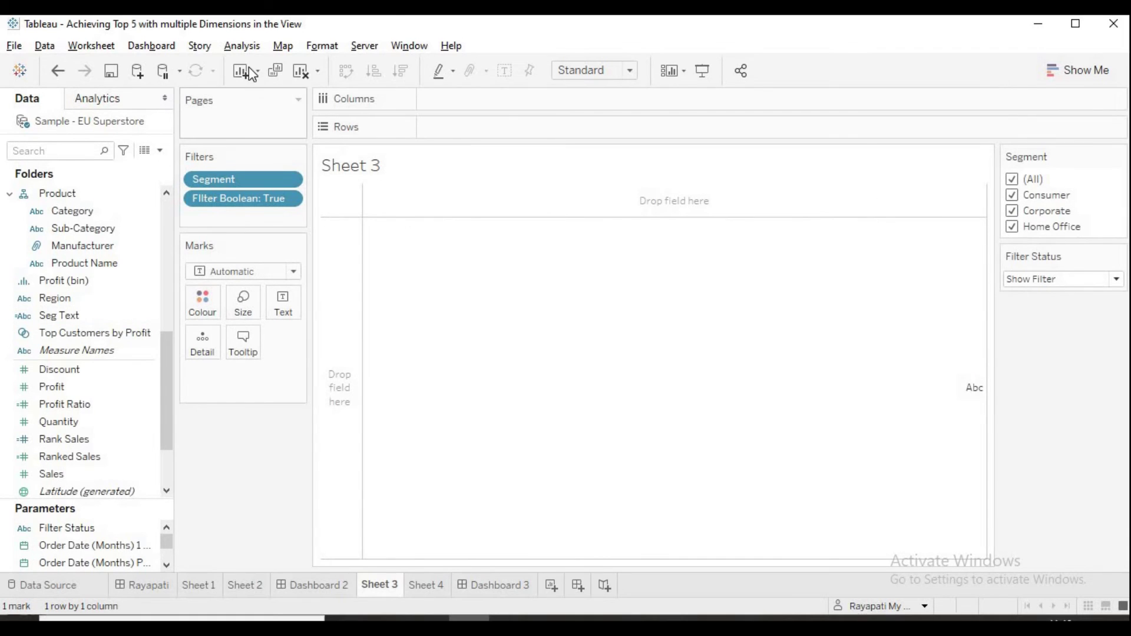
click(239, 46)
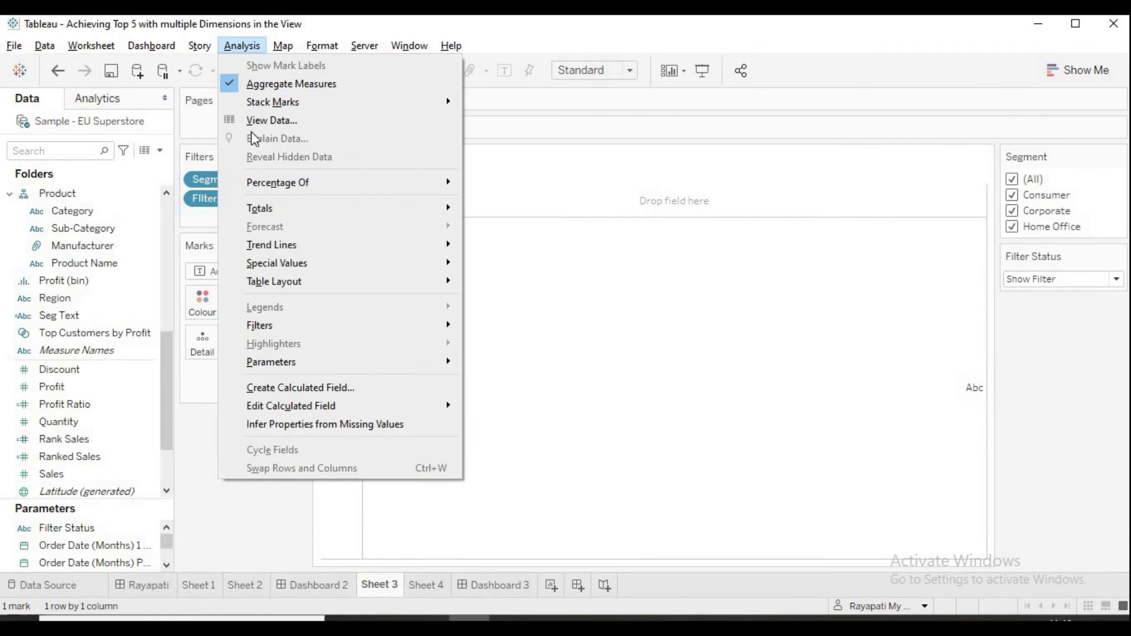
click(307, 383)
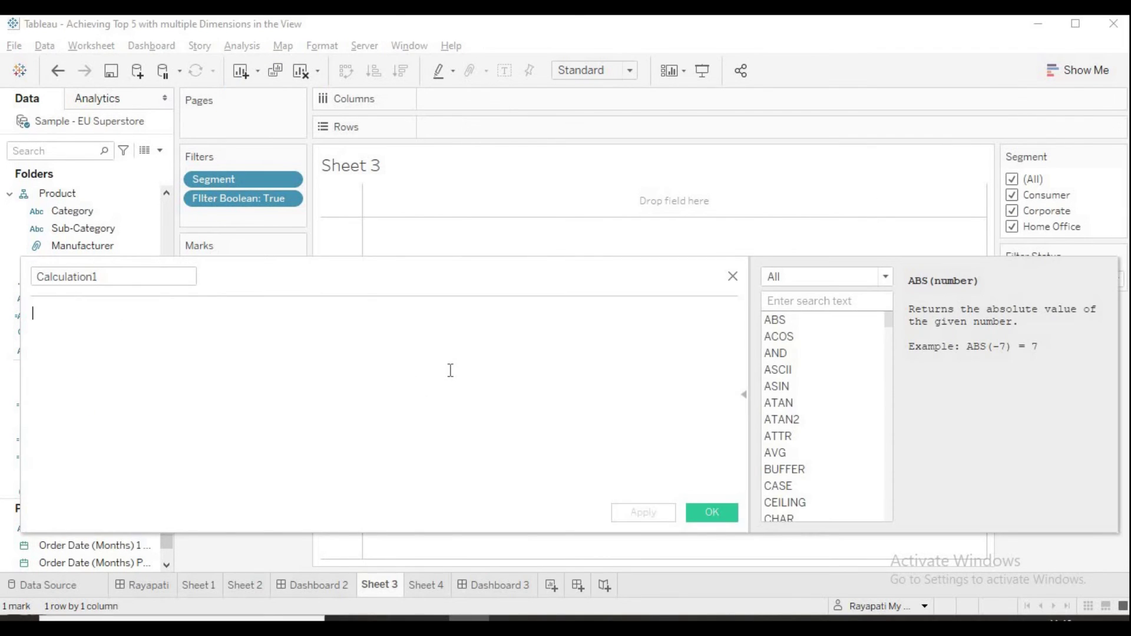
text("Seg)
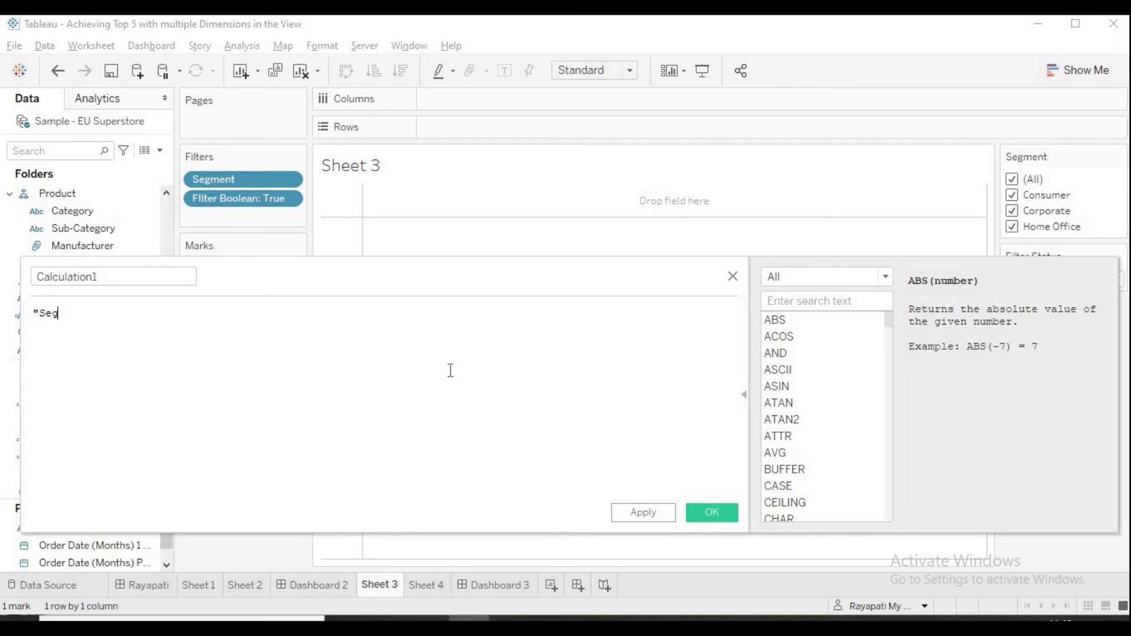
text(ment")
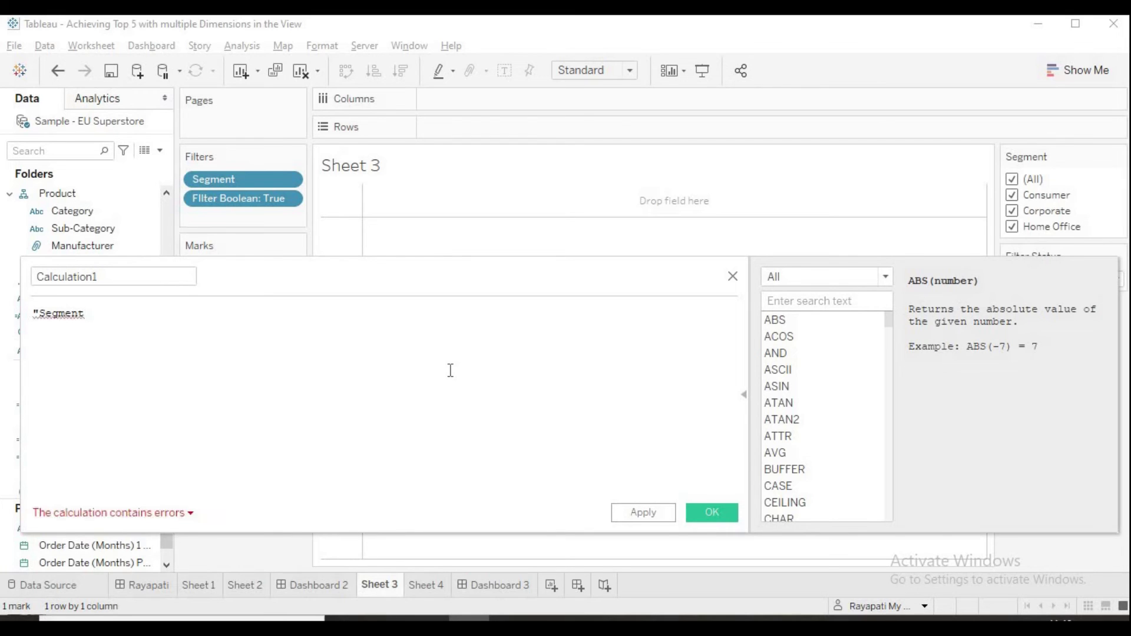
click(158, 277)
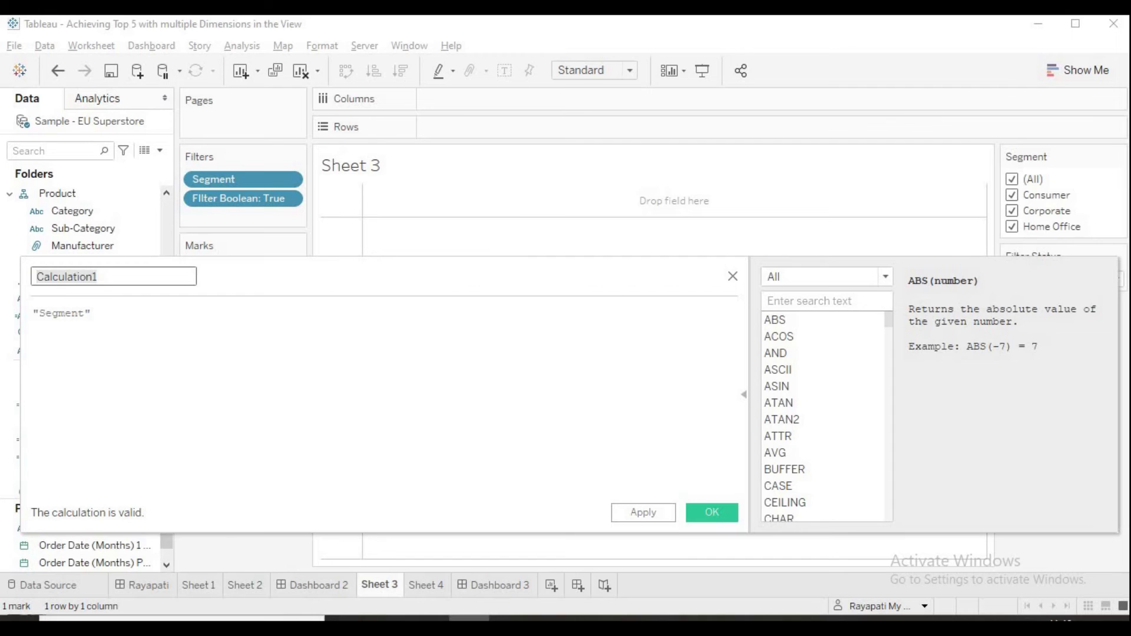
text(Seg)
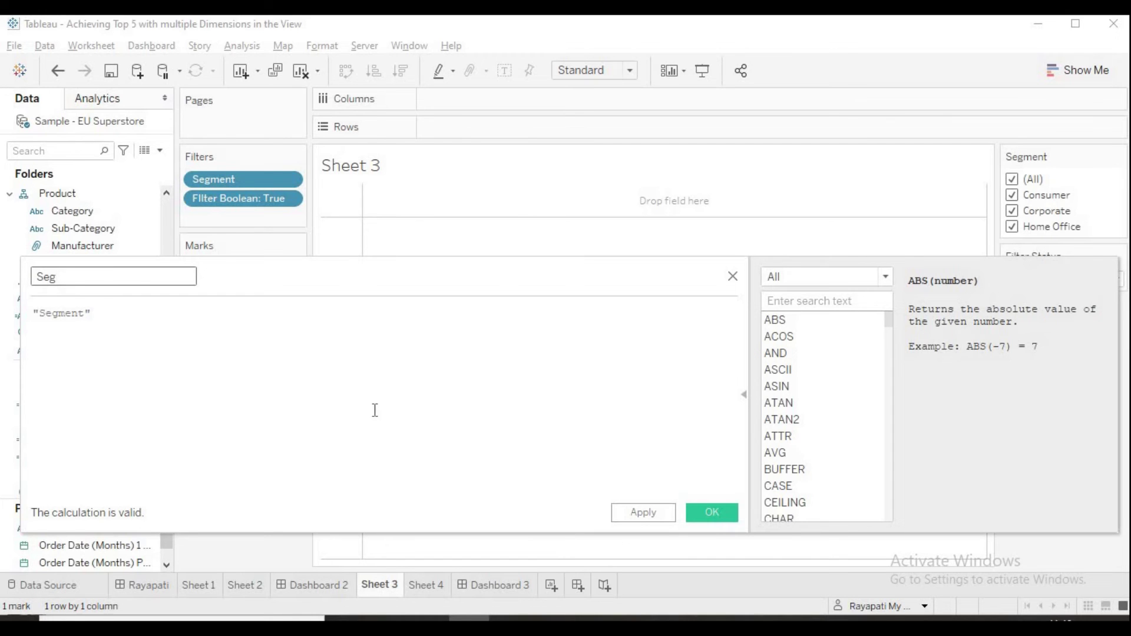
click(656, 511)
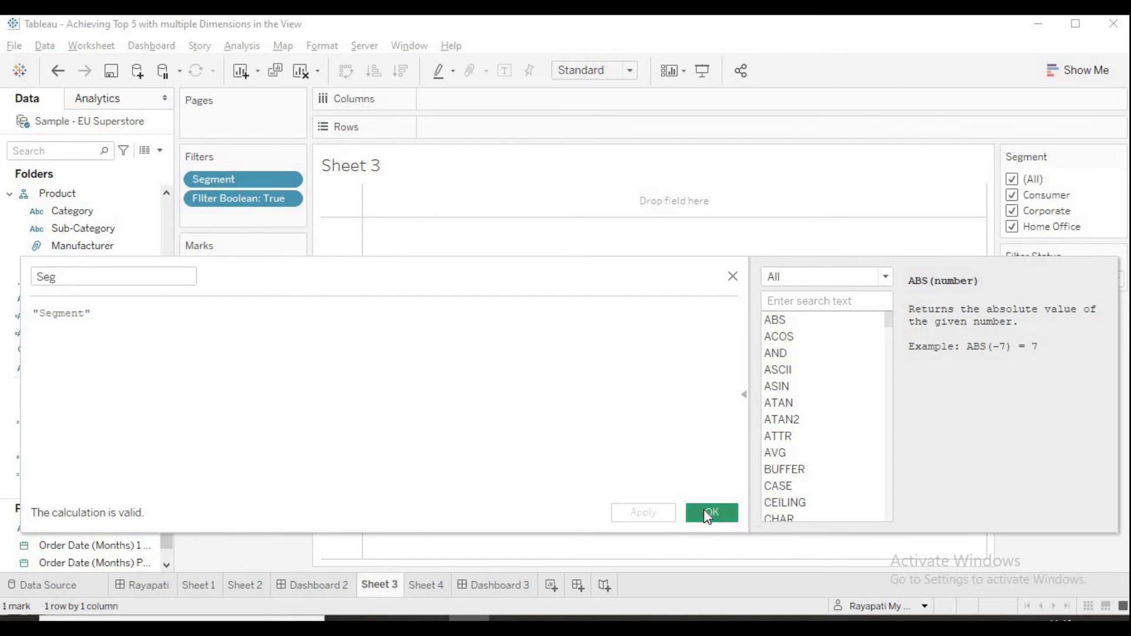
click(713, 512)
Put Seg on the Text label, fit Sheet 3 to Entire View, and centre the text
drag(72, 316, 284, 306)
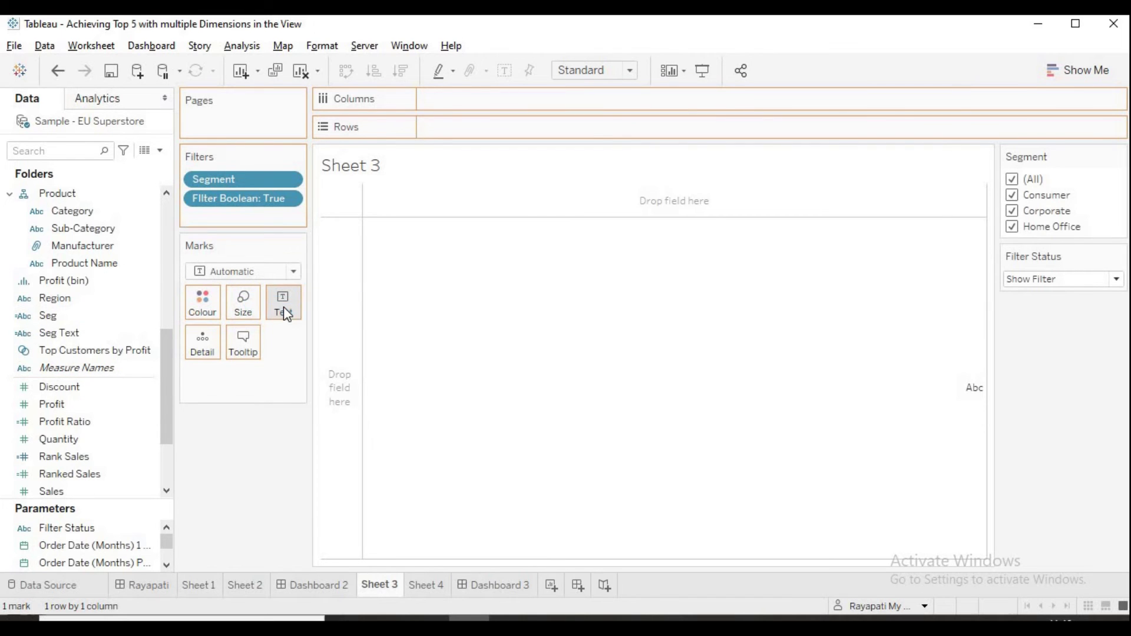
click(626, 71)
click(583, 130)
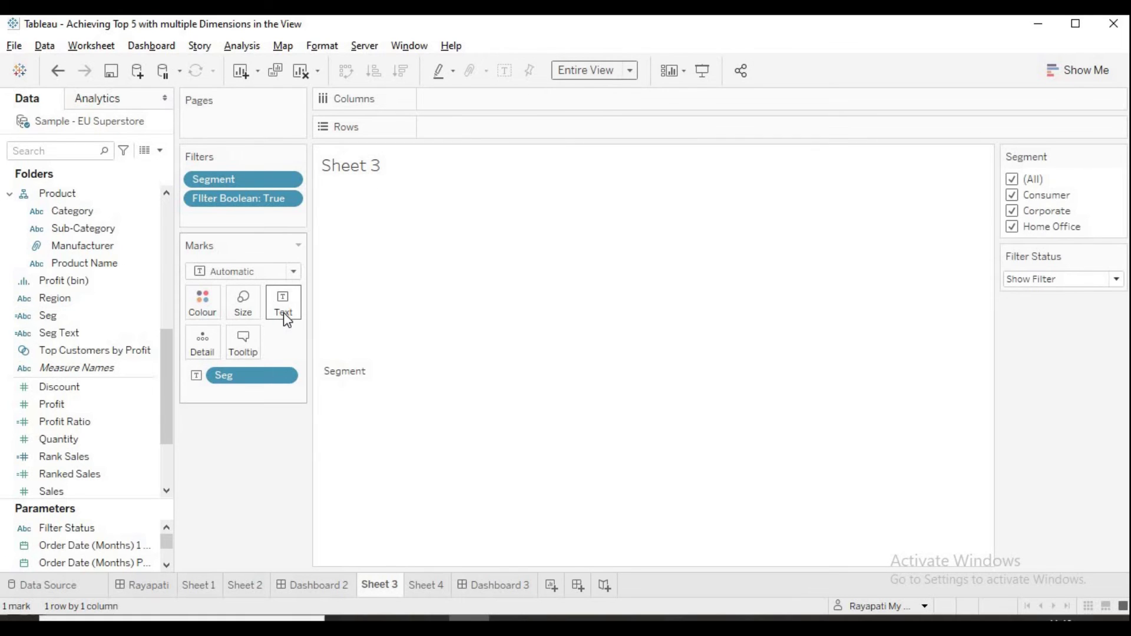
click(284, 312)
click(427, 362)
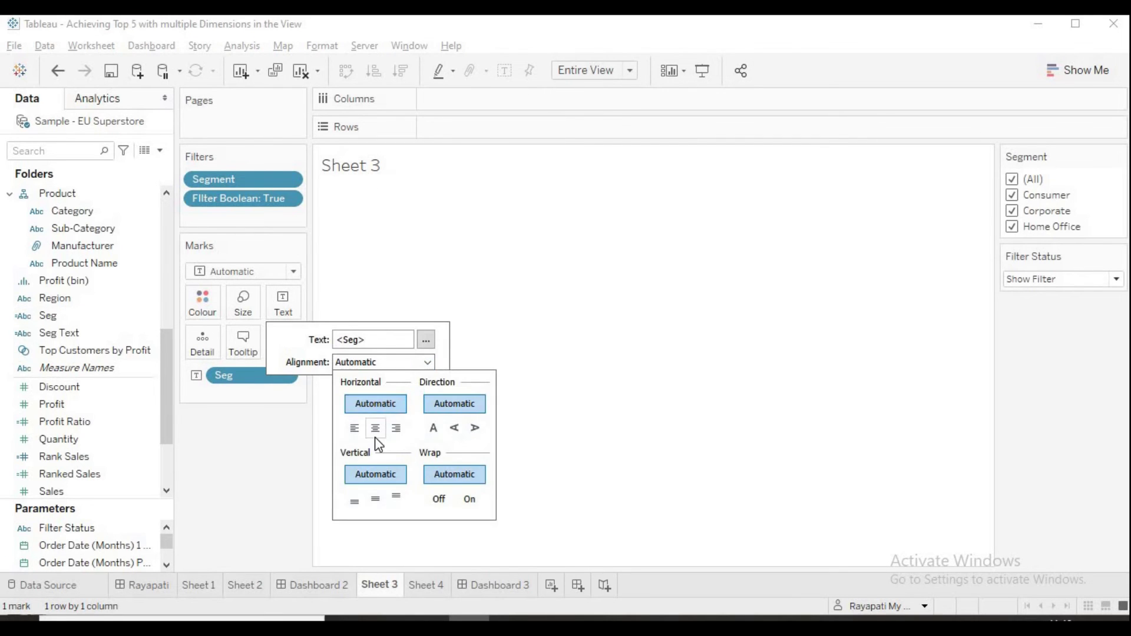
click(375, 433)
click(234, 452)
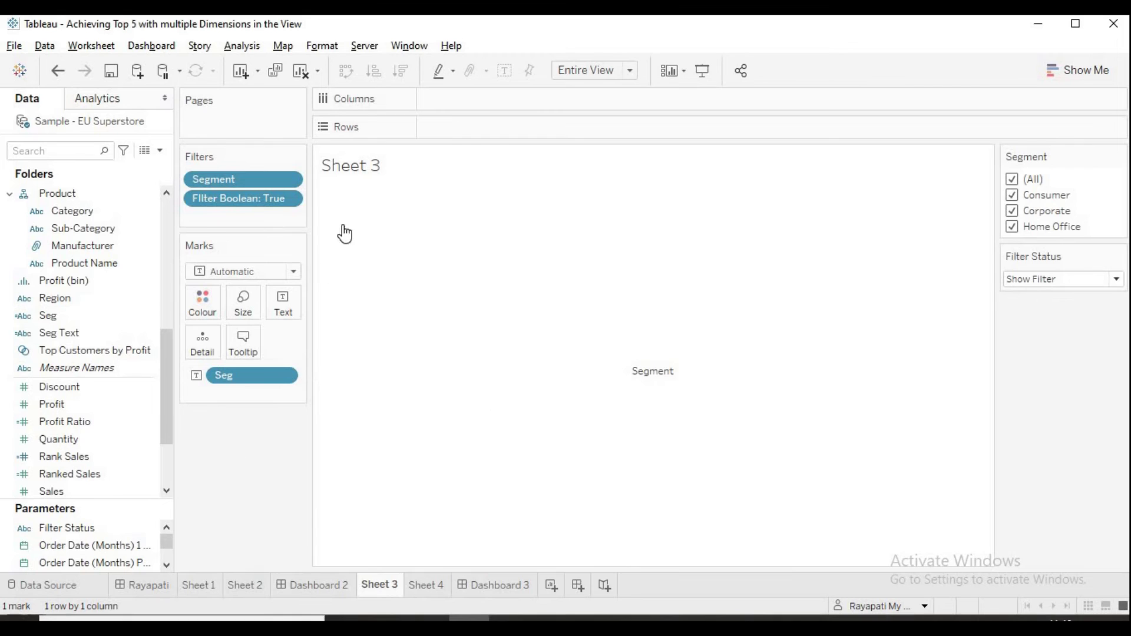
Hide the Sheet 3 title and return to Dashboard 3
right_click(343, 184)
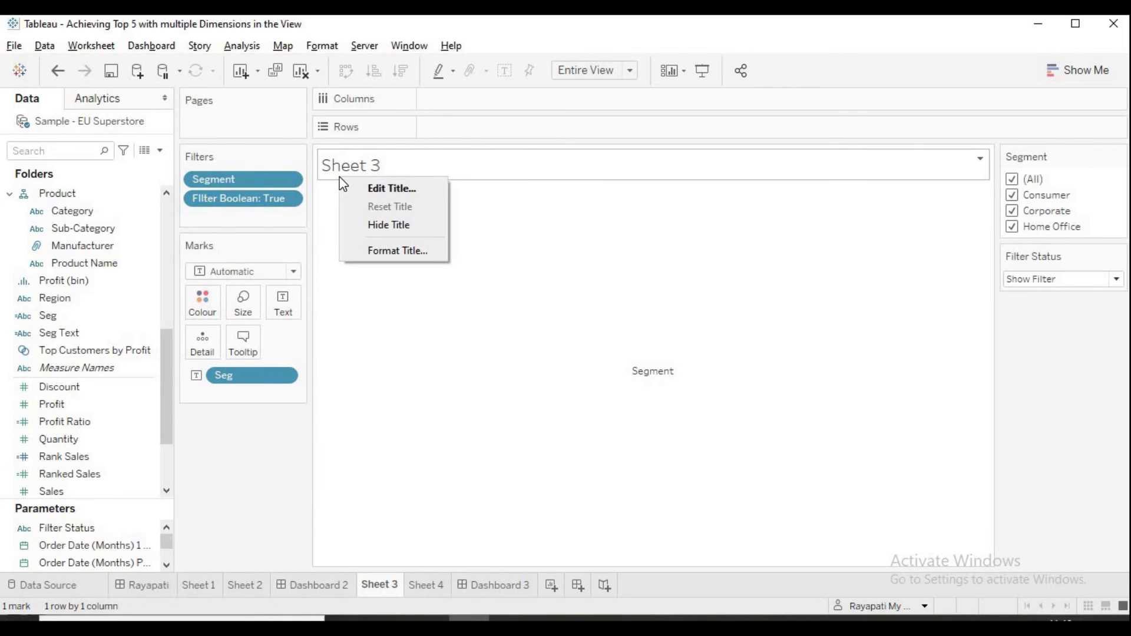
click(375, 222)
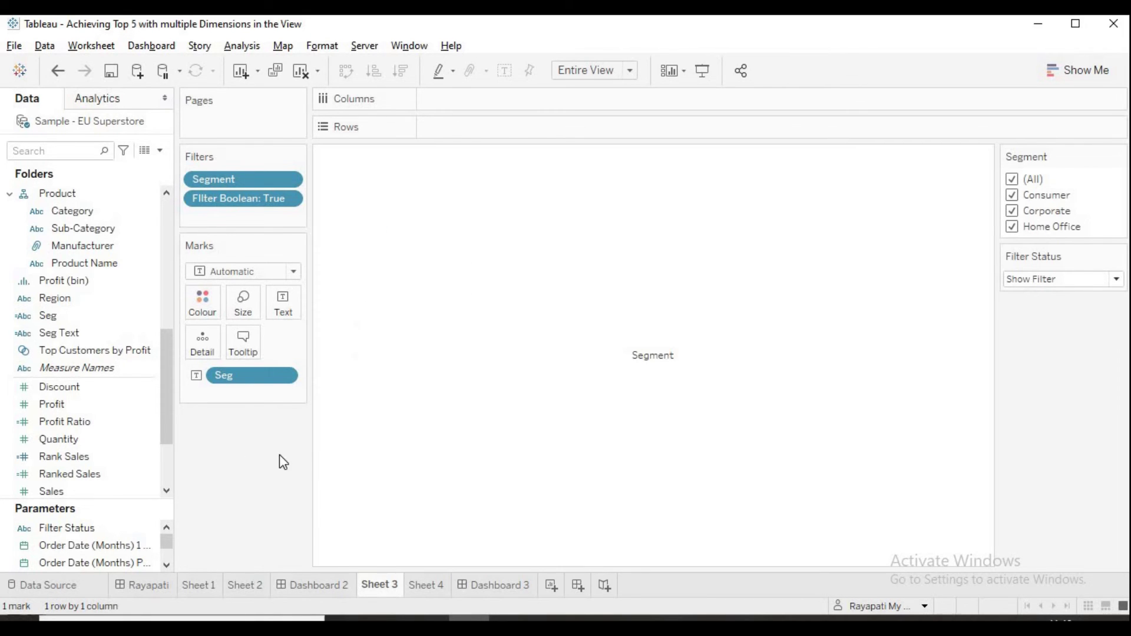
click(490, 587)
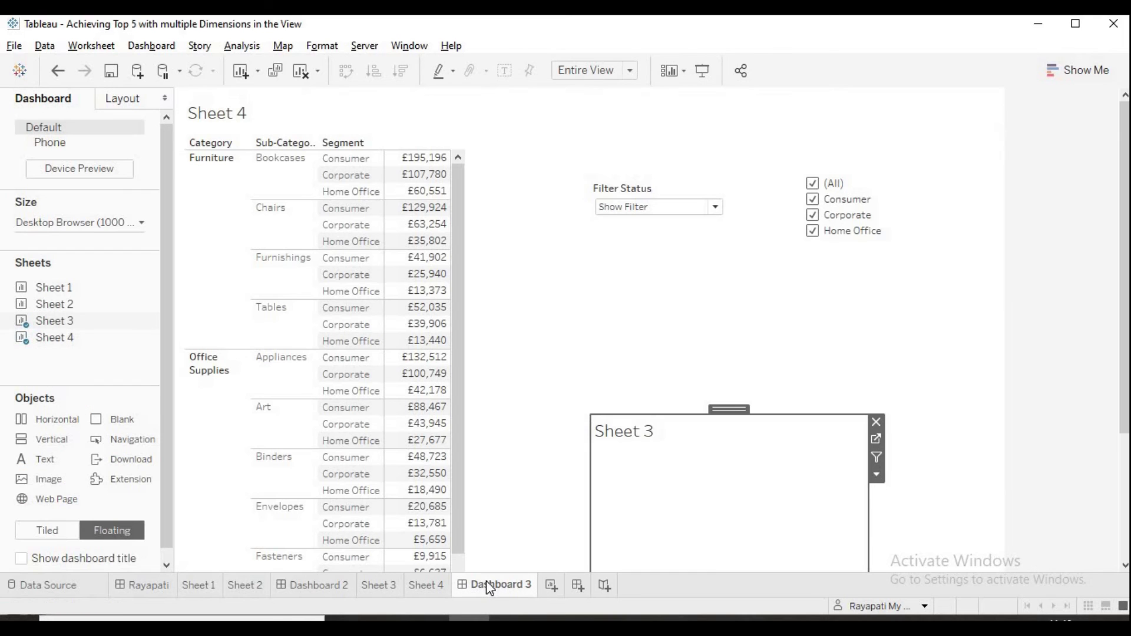
Hide the Sheet 3 zone title on Dashboard 3 and move the zone up toward the filters
right_click(614, 442)
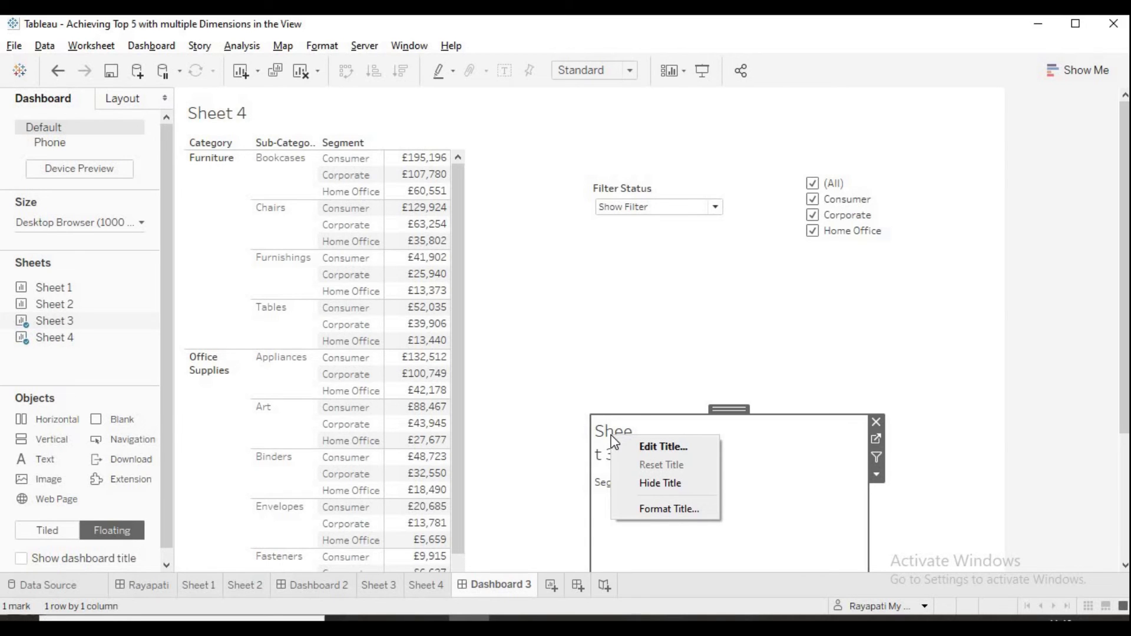
click(656, 484)
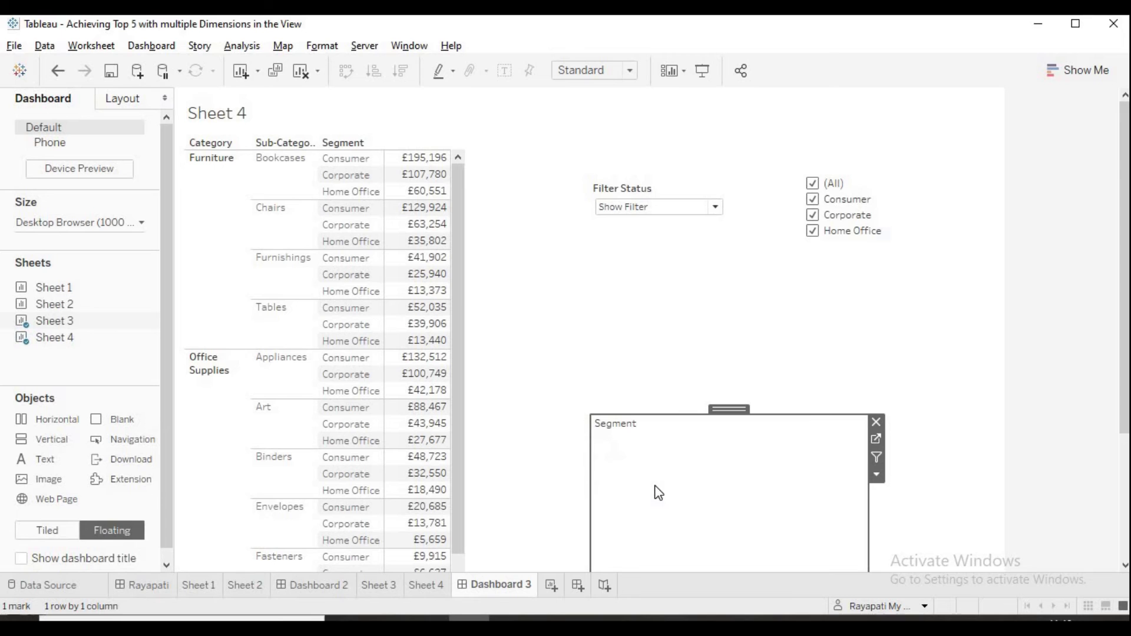
drag(729, 407, 736, 207)
Fit the Segment text zone to Entire View and place it above the Segment checkboxes
click(875, 273)
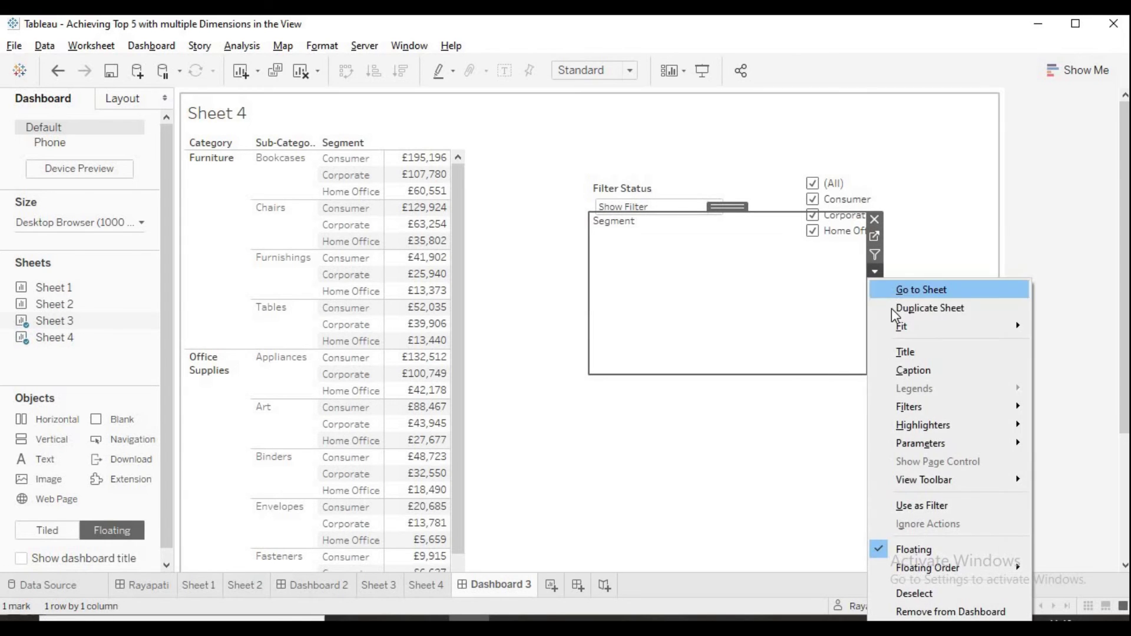
mouse_move(895, 333)
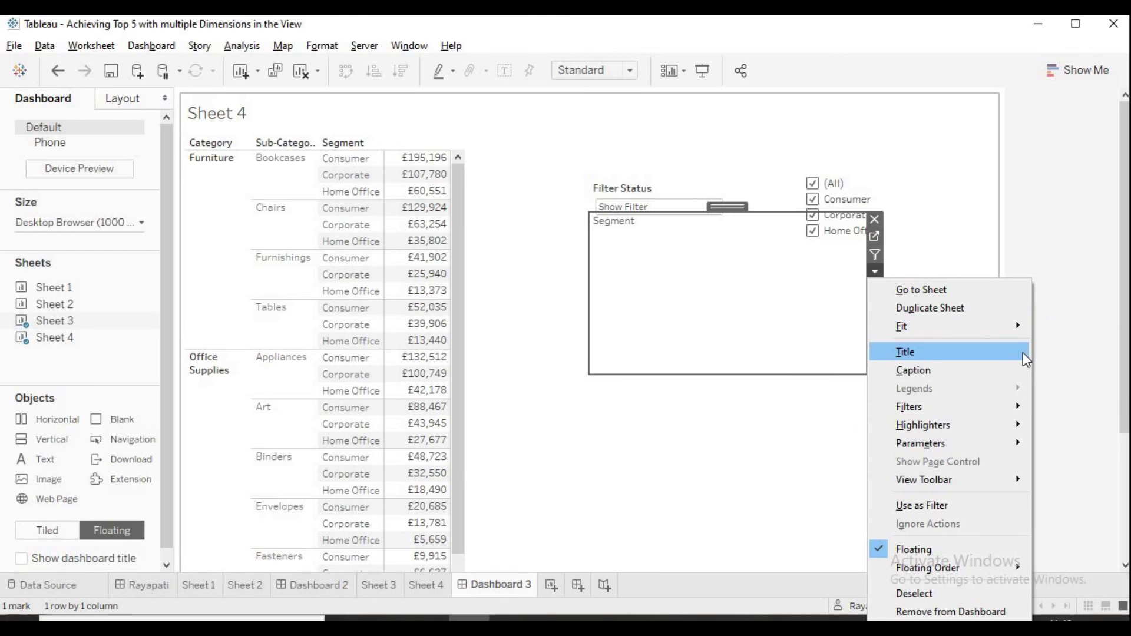
click(1063, 382)
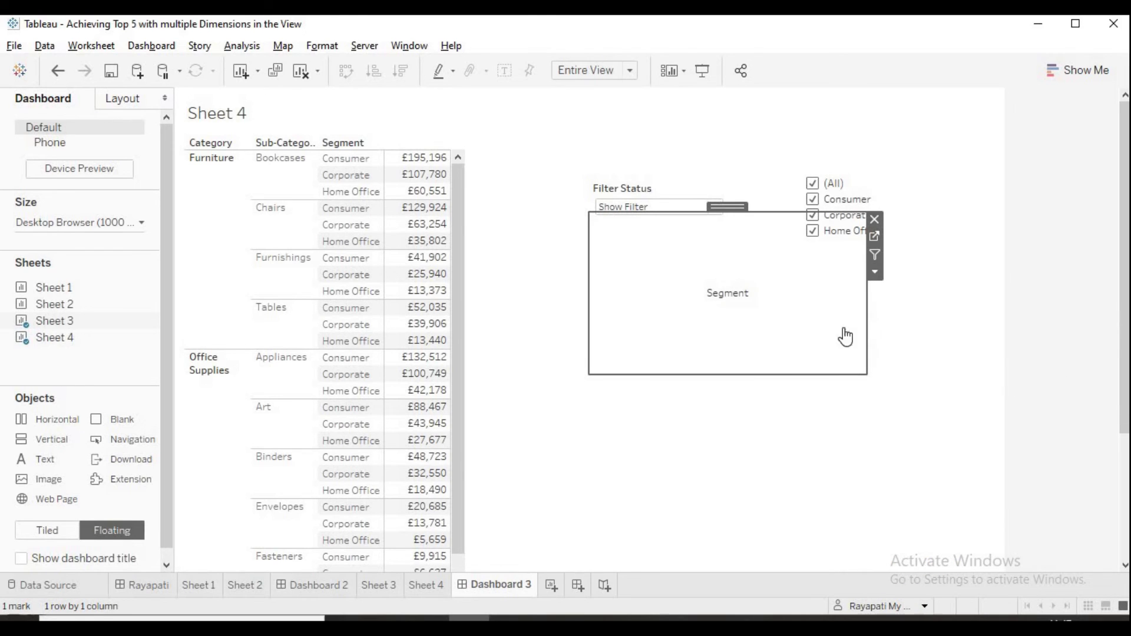
drag(778, 308, 760, 237)
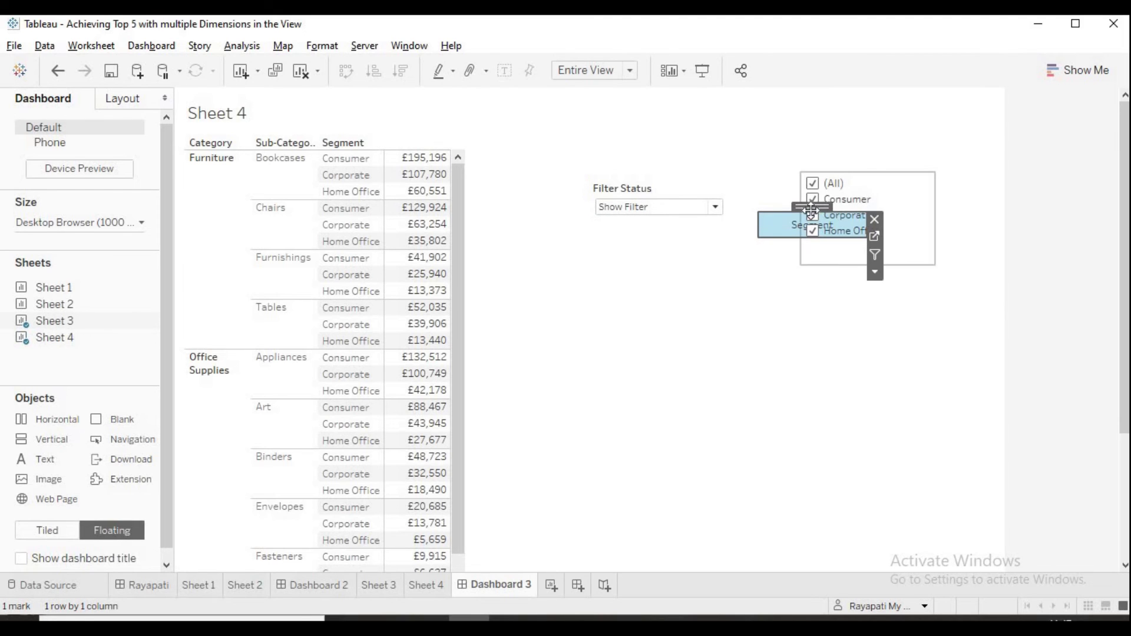
drag(844, 171, 854, 143)
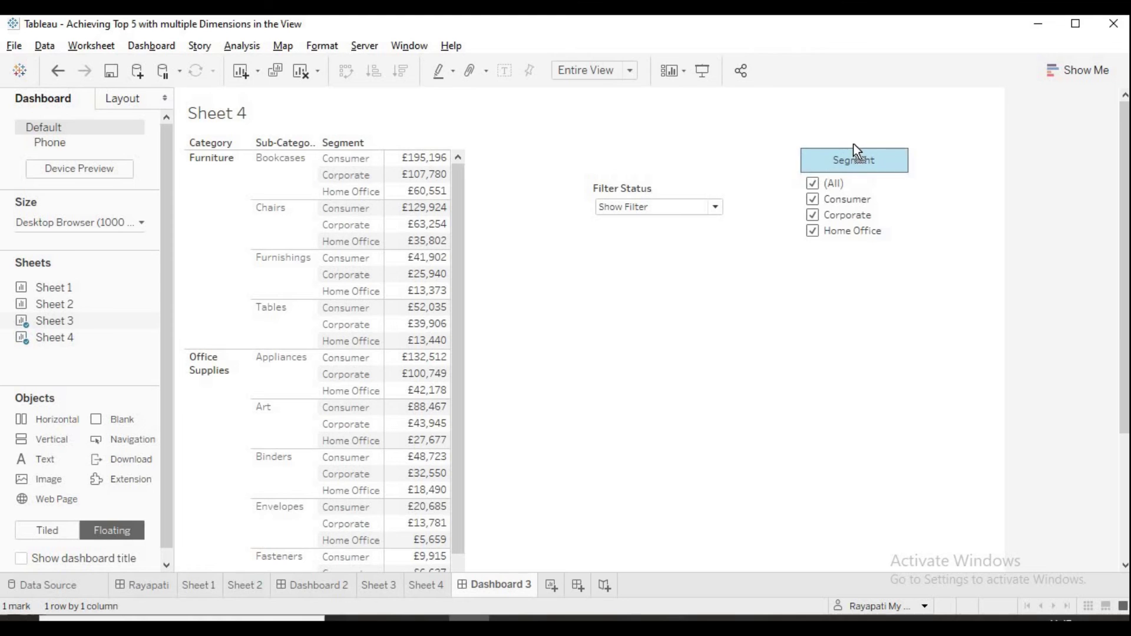
click(802, 326)
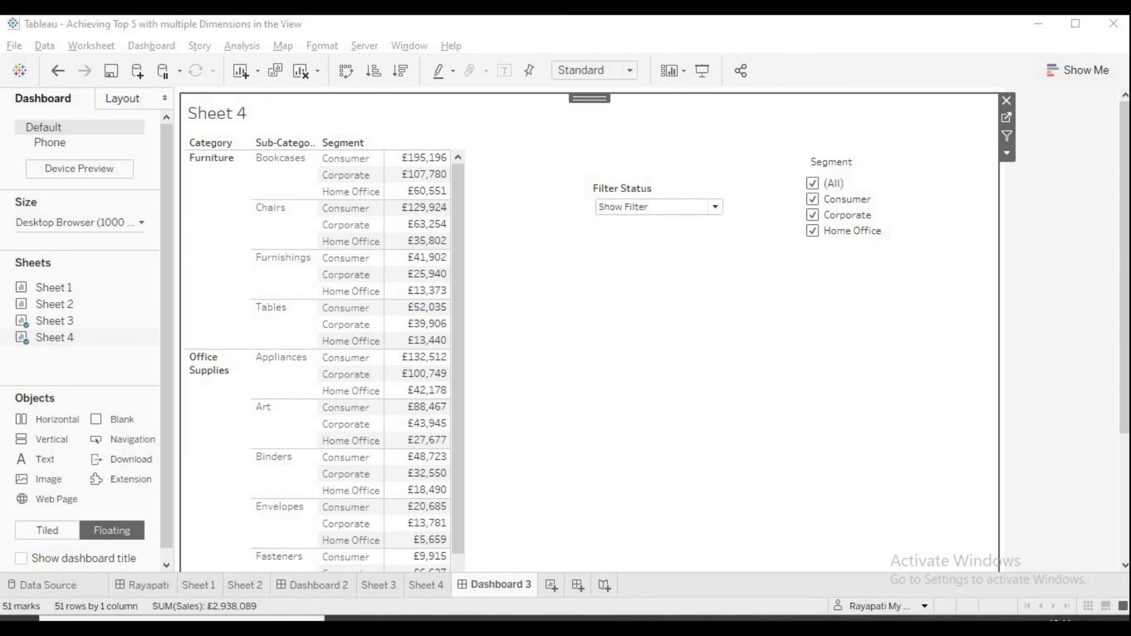
click(717, 208)
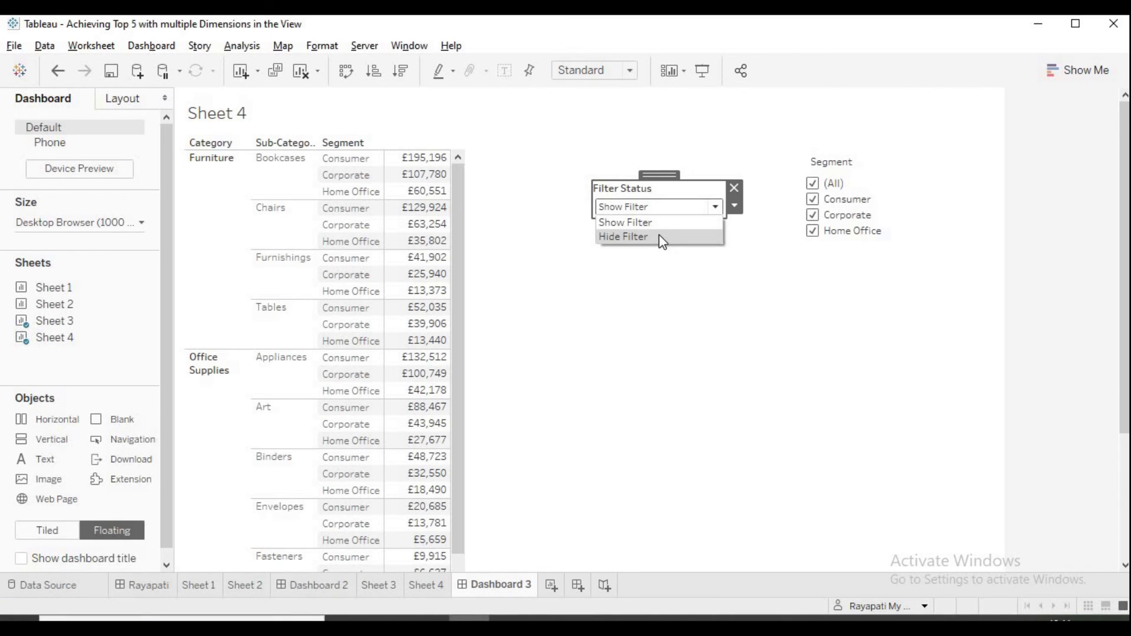
click(661, 239)
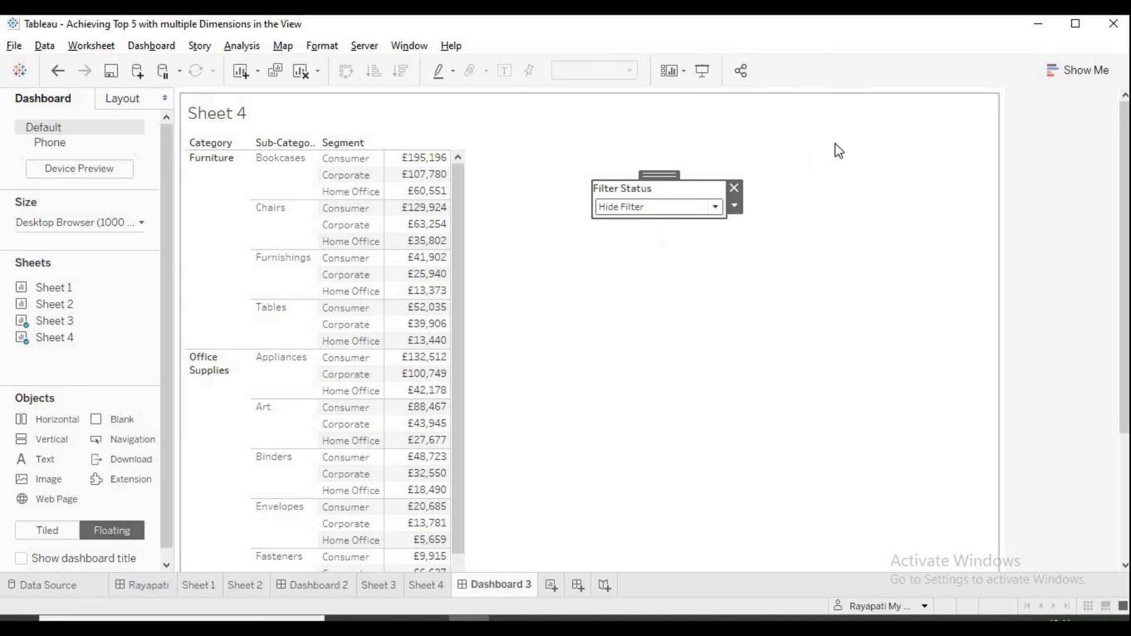
click(734, 206)
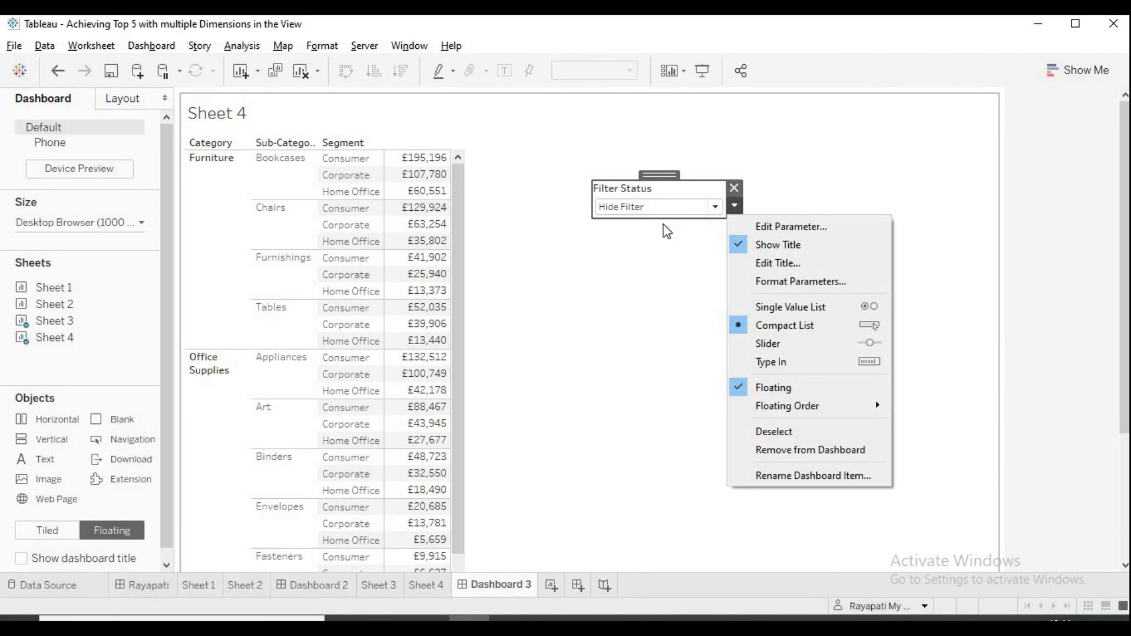
click(713, 209)
click(714, 208)
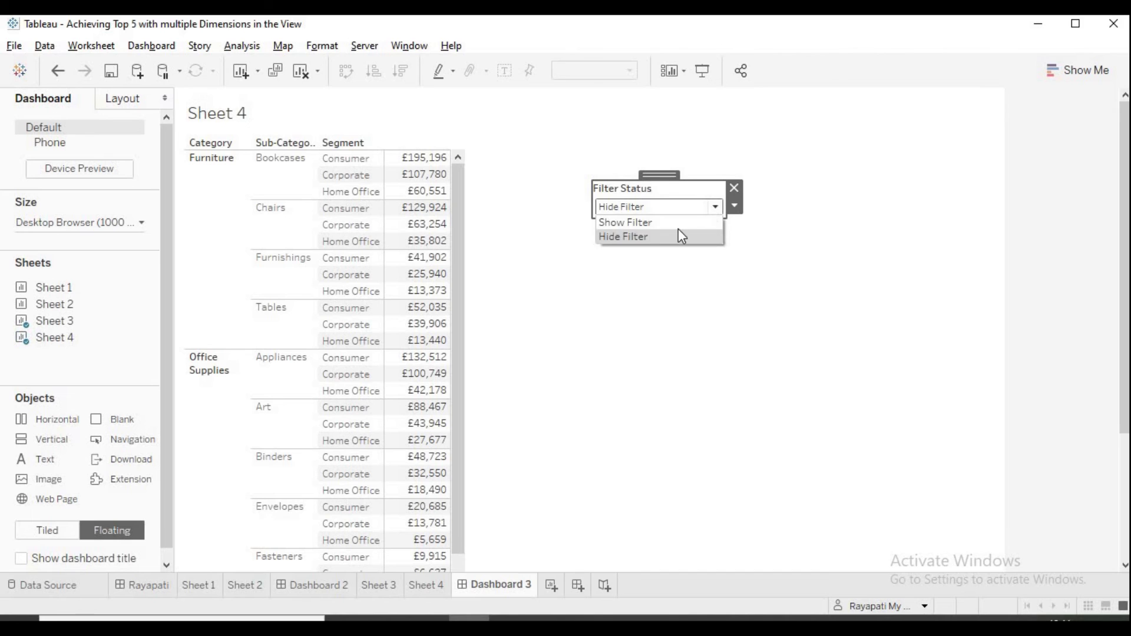
click(682, 236)
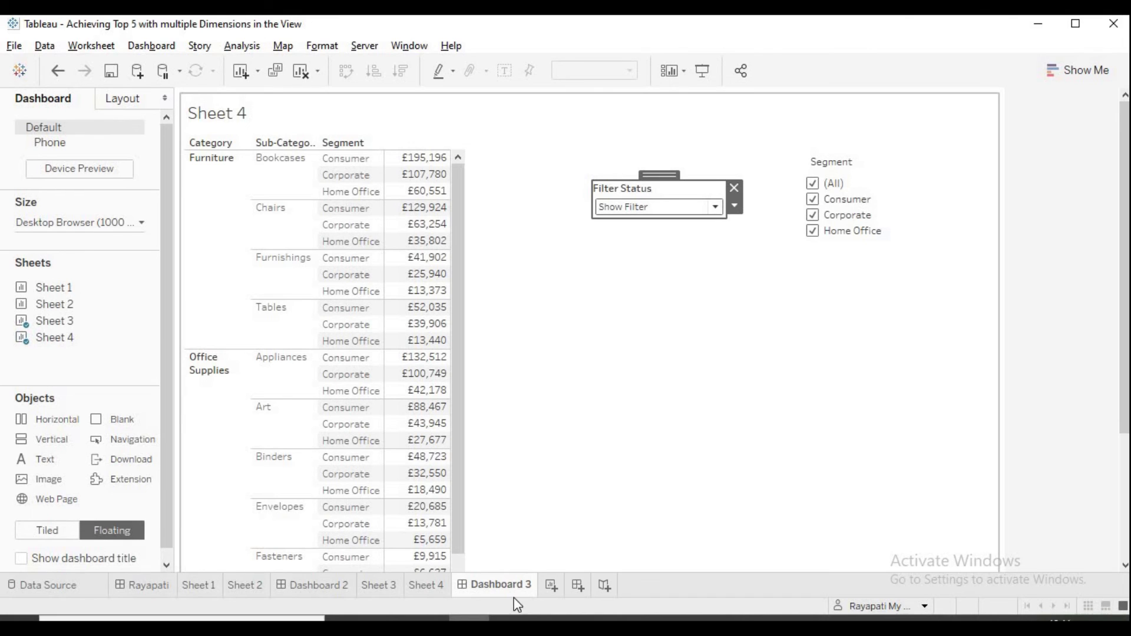
click(381, 585)
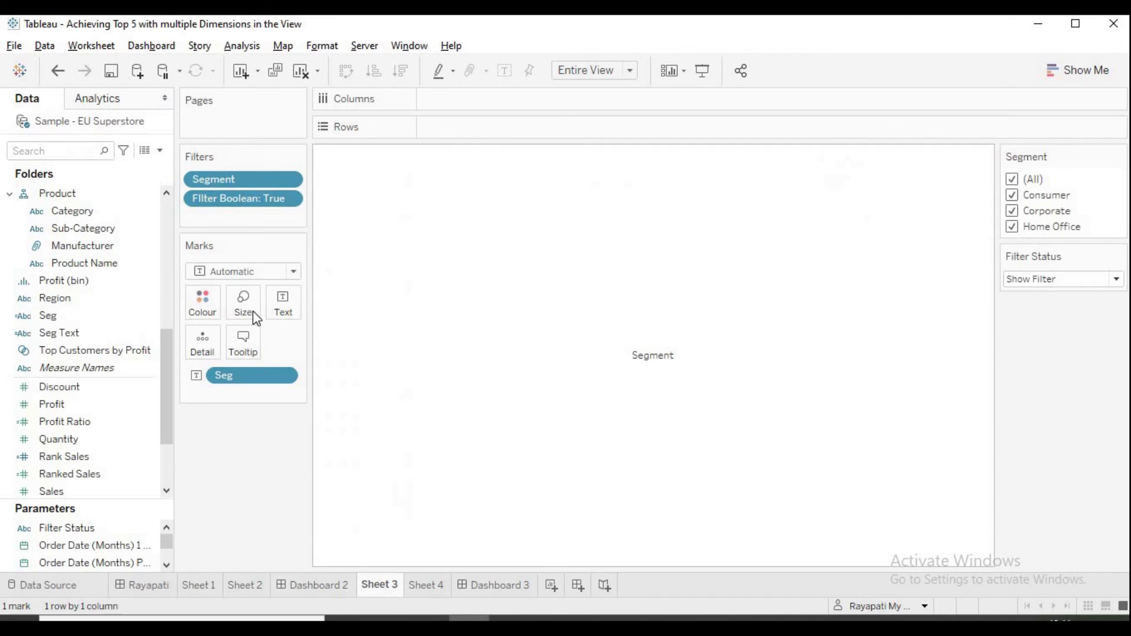
right_click(275, 202)
click(328, 213)
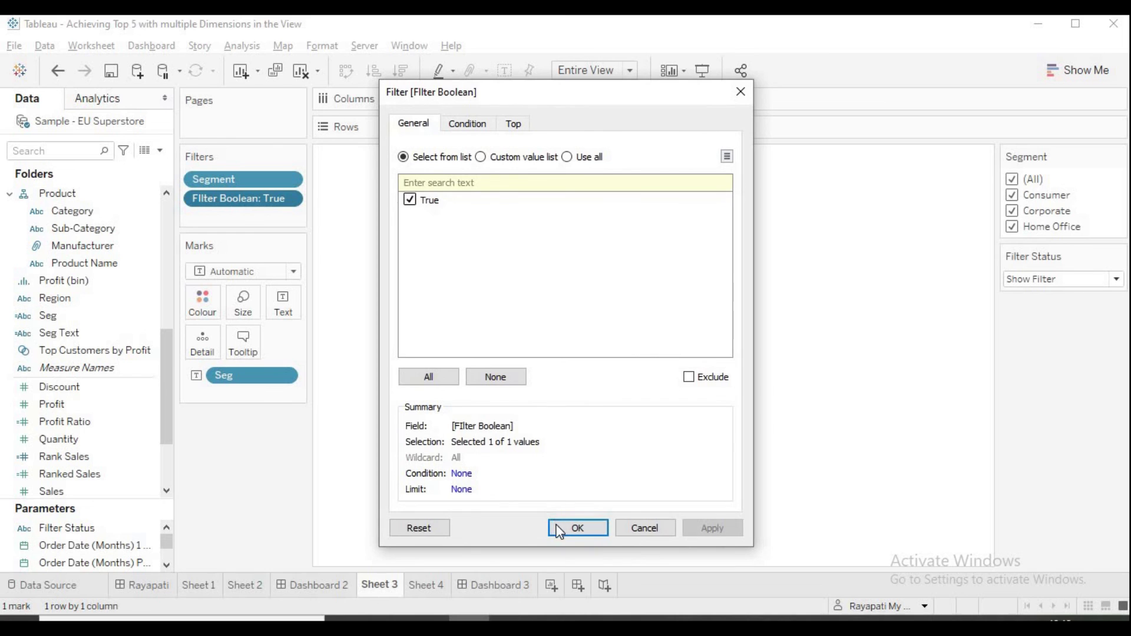
click(578, 526)
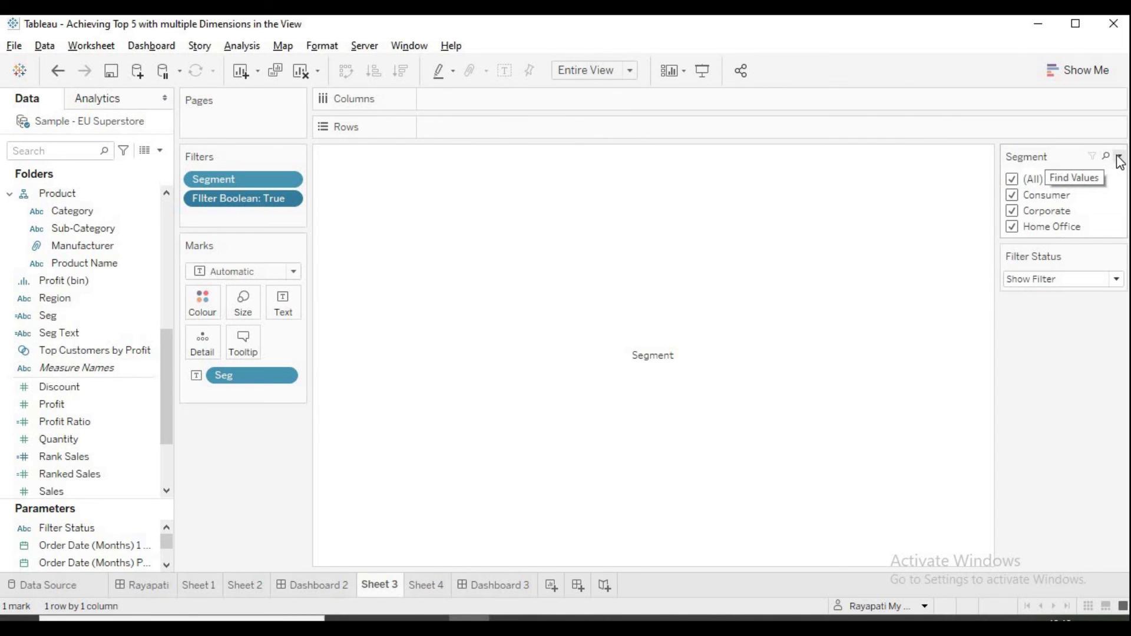
click(1119, 156)
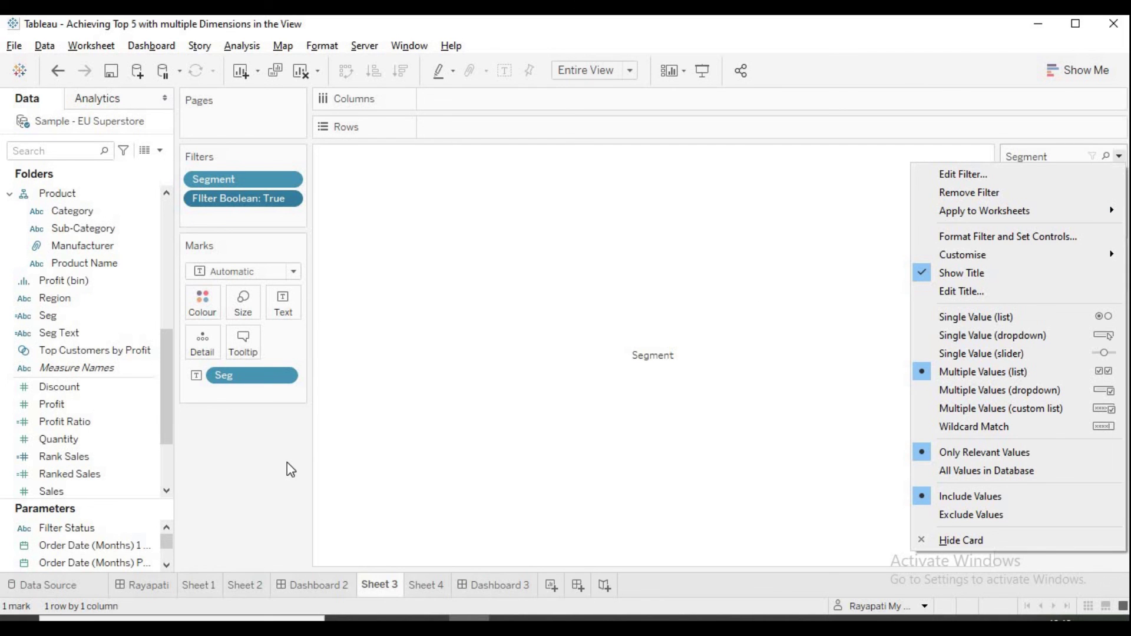
click(248, 465)
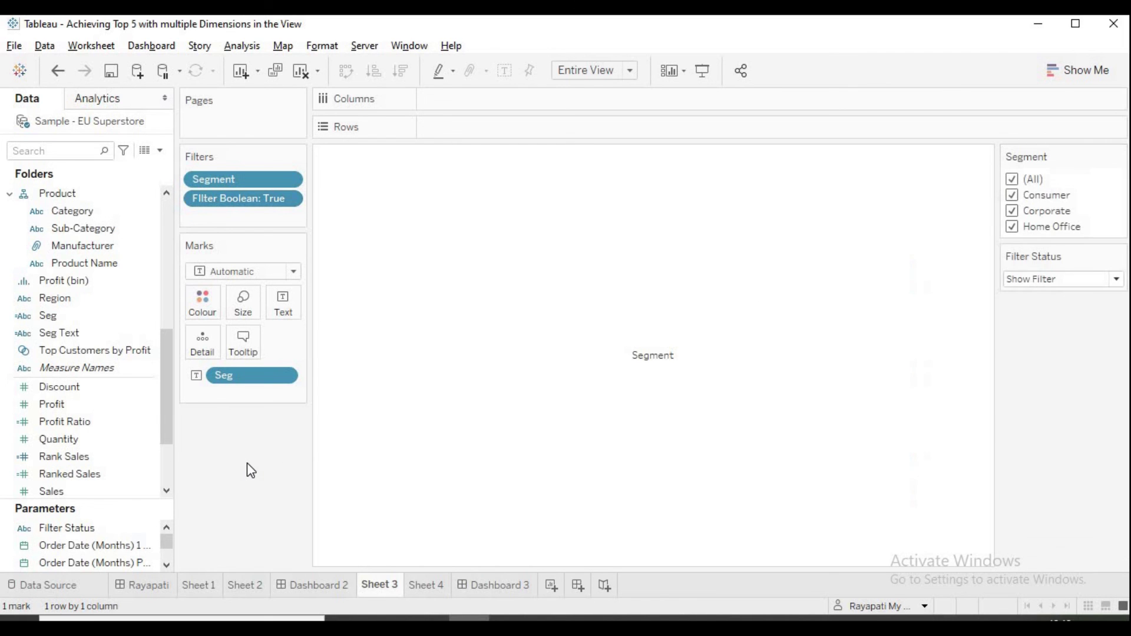
click(497, 585)
click(1061, 318)
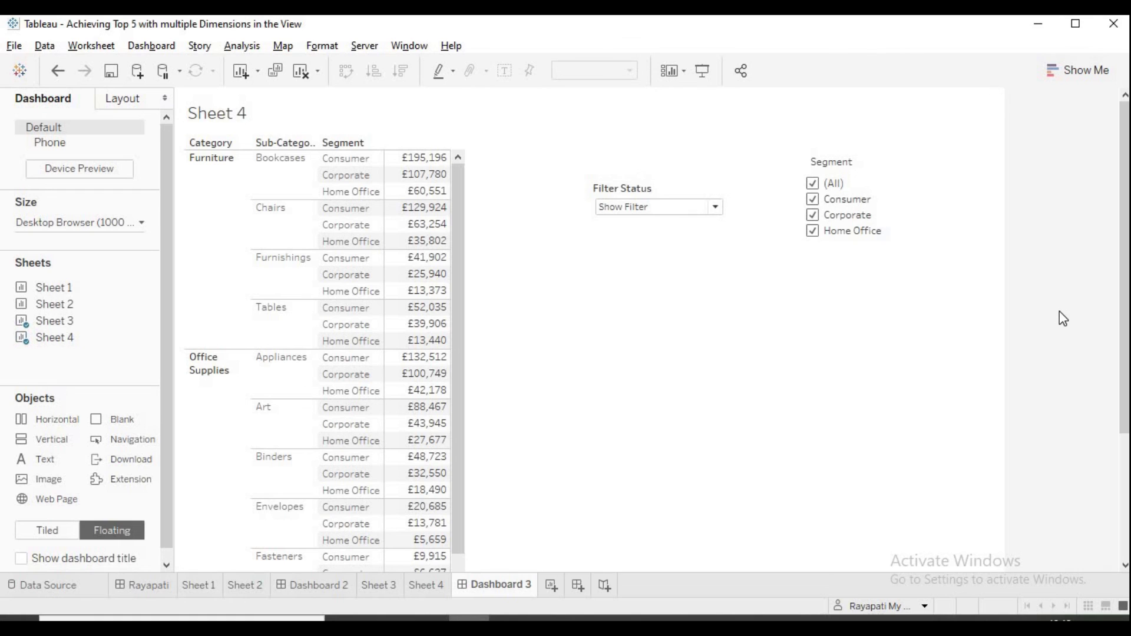